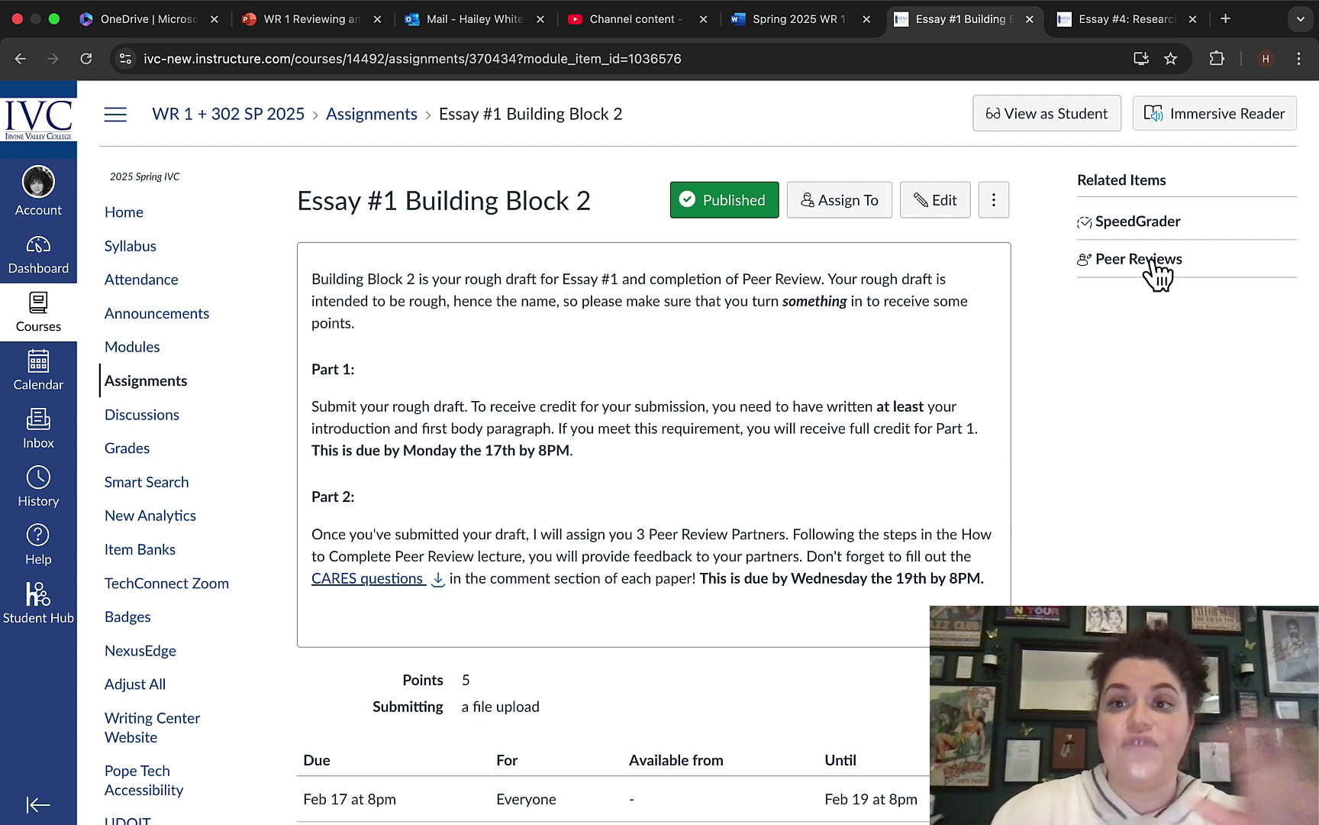
Switch to the Essay #4 submission, highlight "But what is the true" in green, and open a comment on the highlight
{"action": "left_click", "coordinate": [1142, 19]}
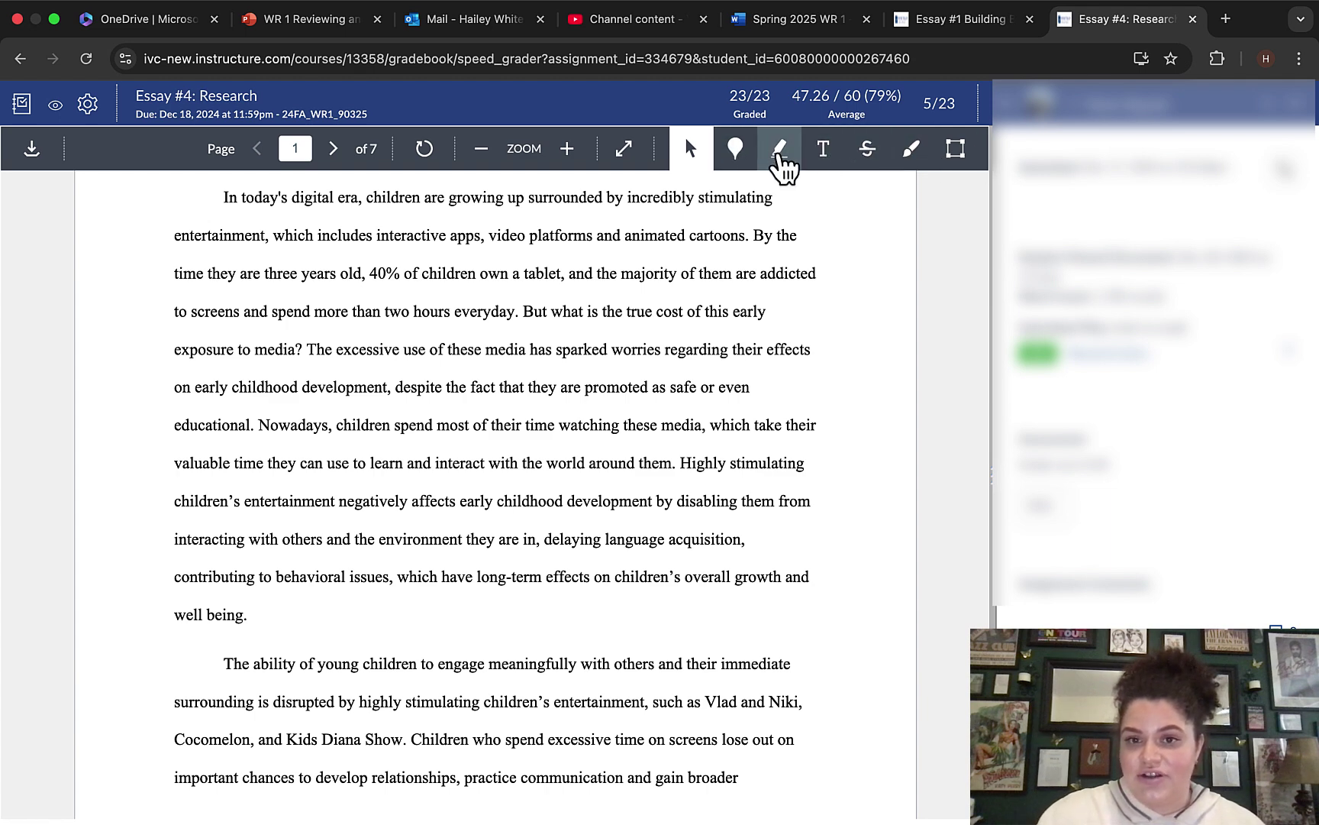
{"action": "left_click", "coordinate": [780, 155]}
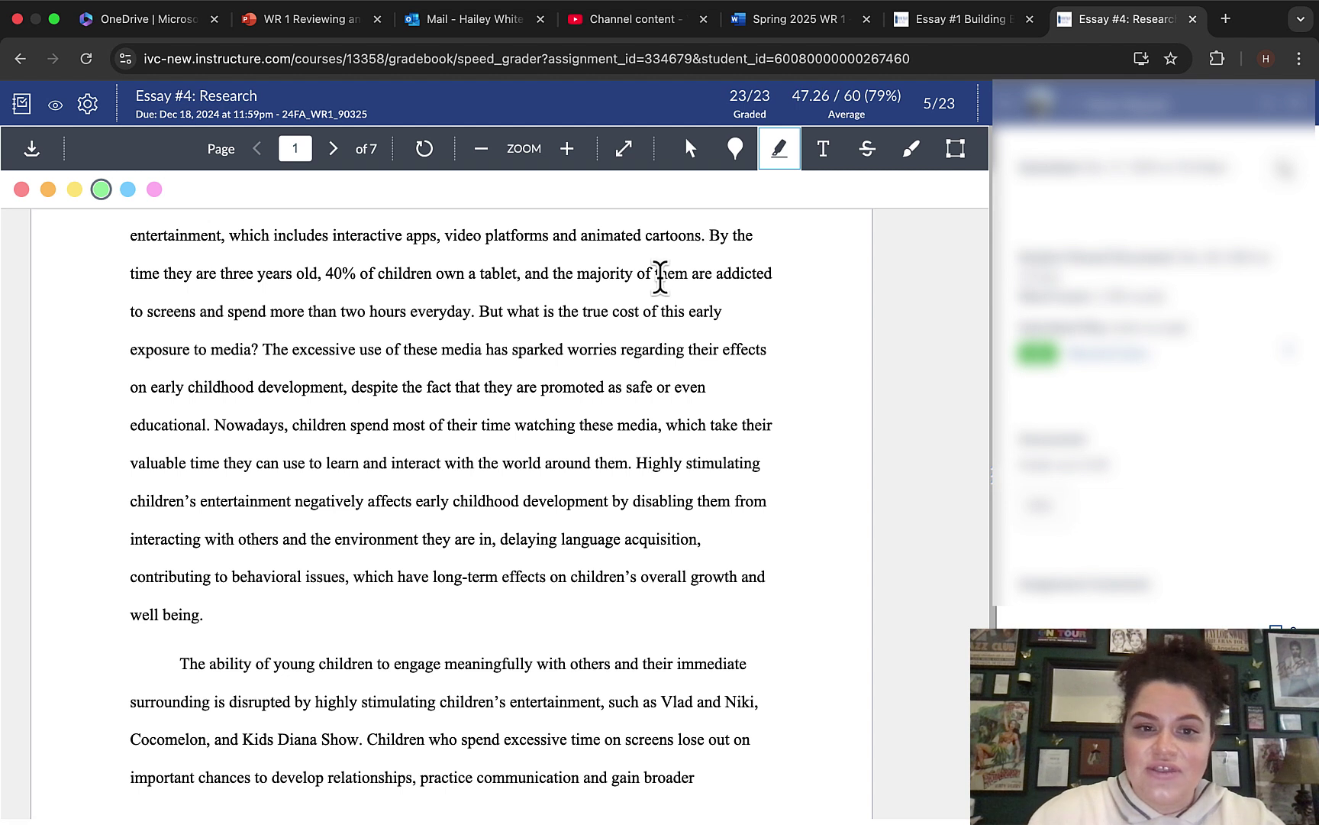
{"action": "left_click_drag", "start_coordinate": [481, 310], "coordinate": [611, 313]}
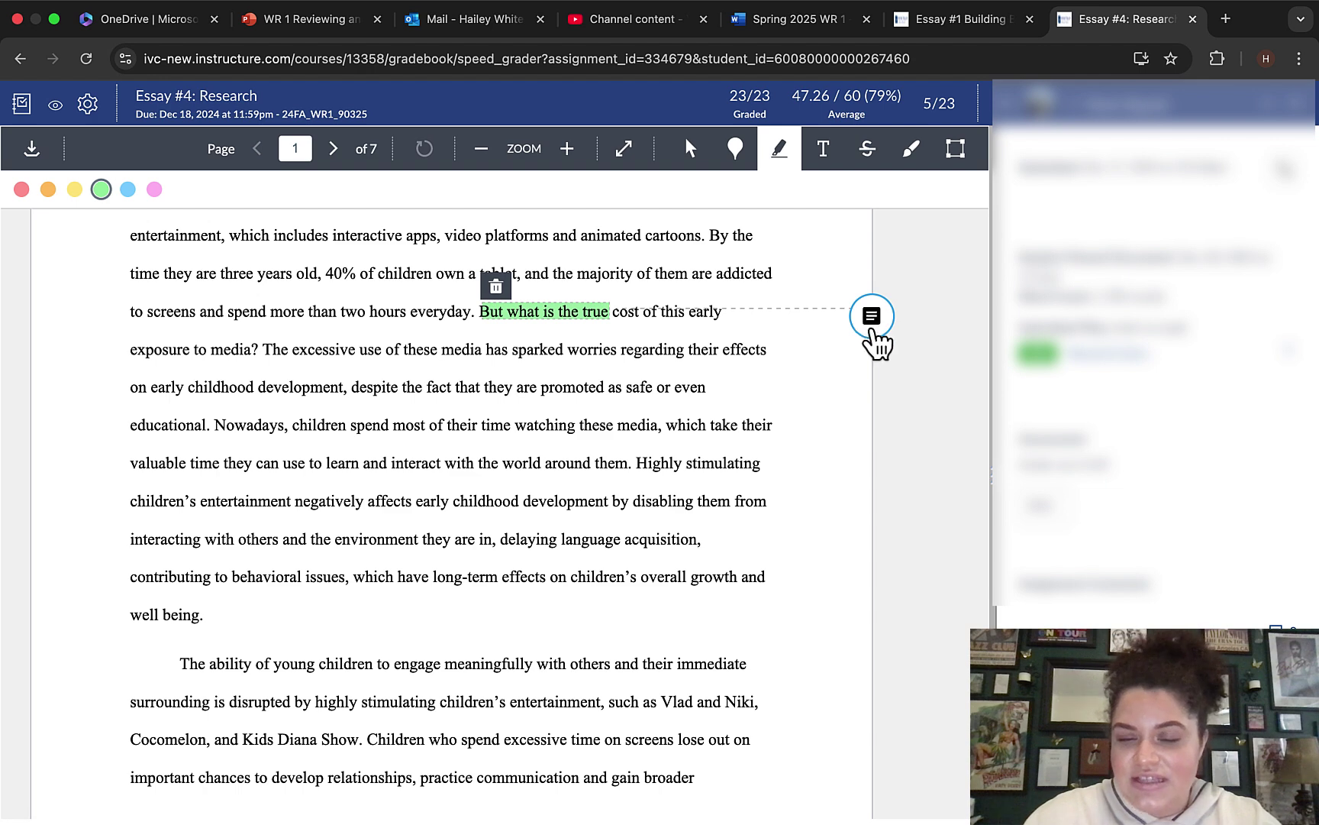
{"action": "left_click", "coordinate": [873, 325]}
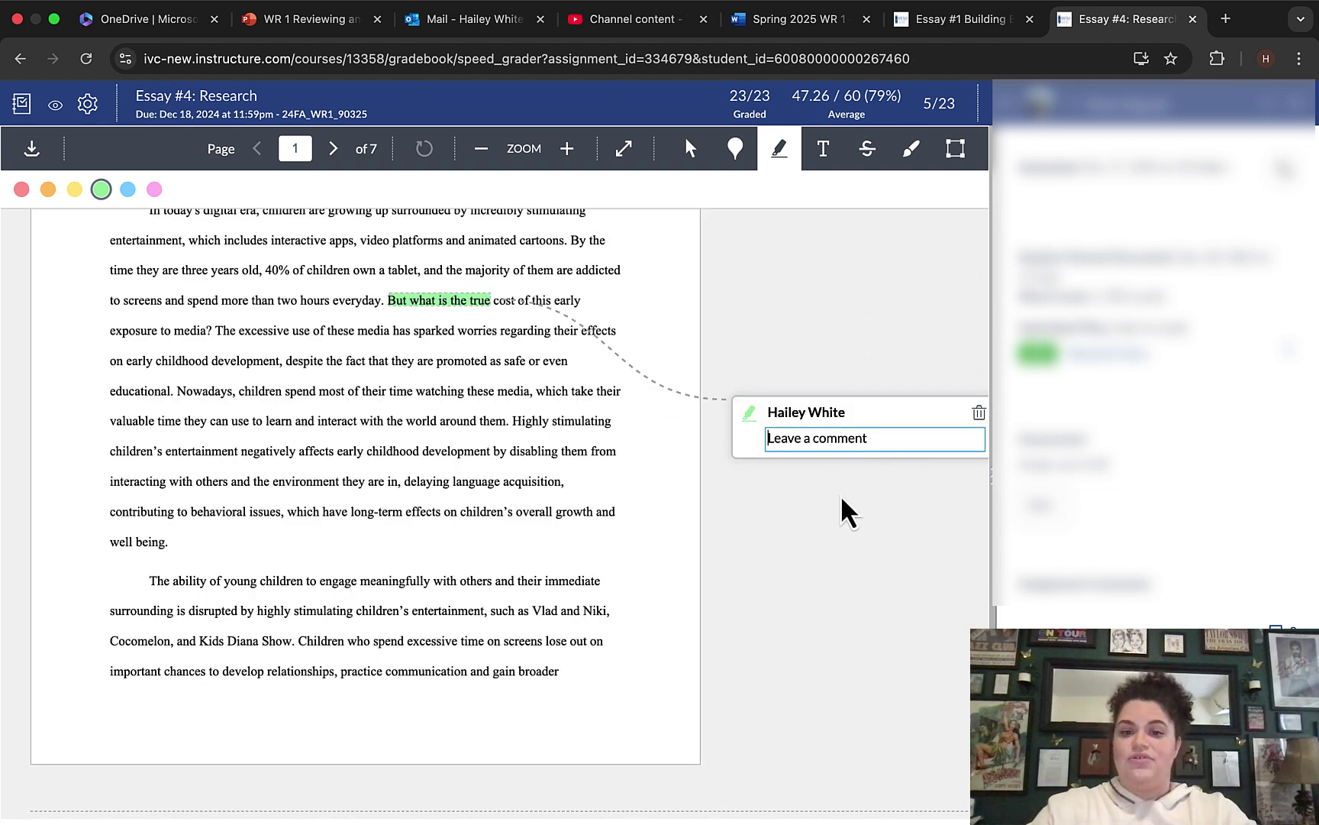
Enter the placeholder comment "jdsfewjlf" on the green highlight and clear the text again
{"action": "type", "text": "jdsfewjlf"}
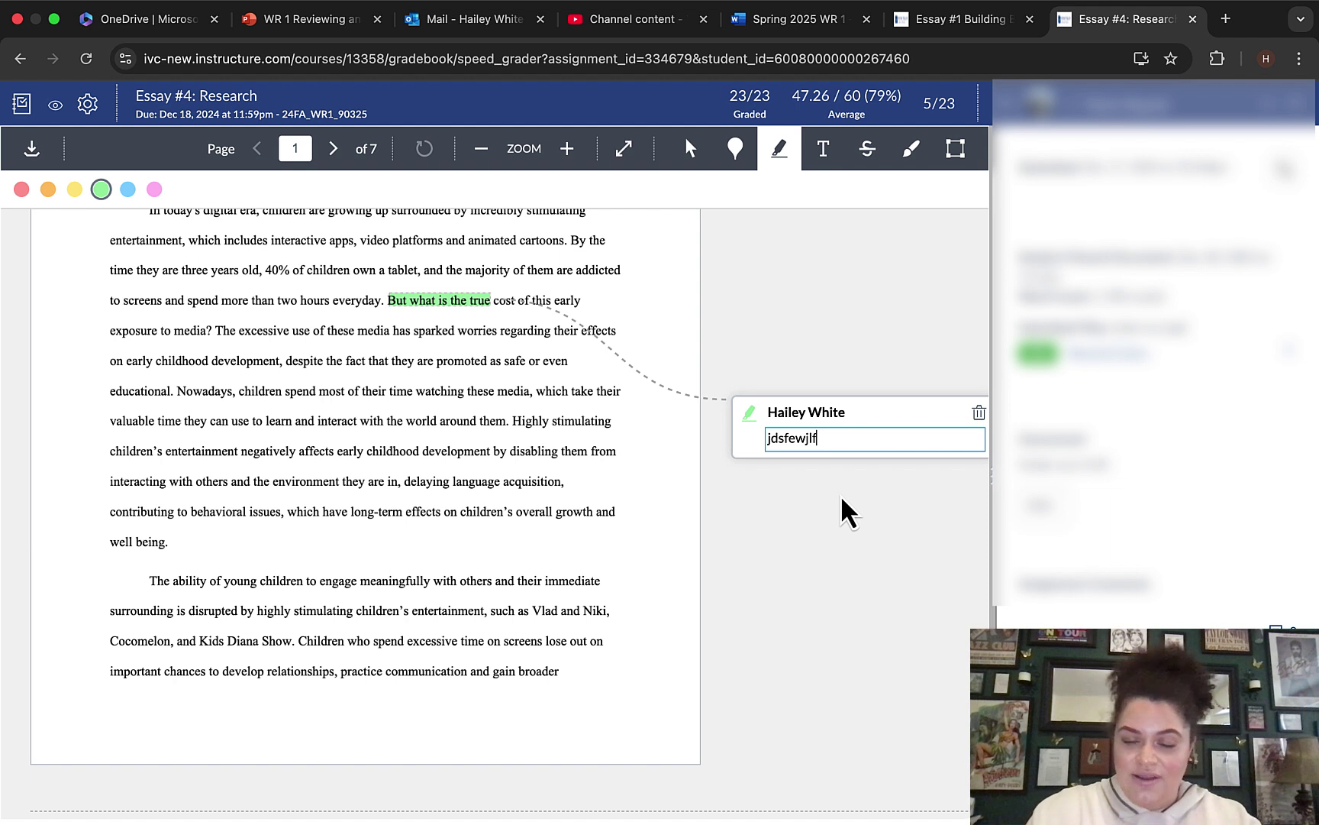
{"action": "key", "text": "BackSpace"}
{"action": "key", "text": "BackSpace"}
{"action": "key", "text": "BackSpace"}
{"action": "key", "text": "BackSpace"}
{"action": "key", "text": "BackSpace"}
{"action": "key", "text": "BackSpace"}
{"action": "key", "text": "BackSpace"}
{"action": "key", "text": "BackSpace"}
{"action": "key", "text": "BackSpace"}
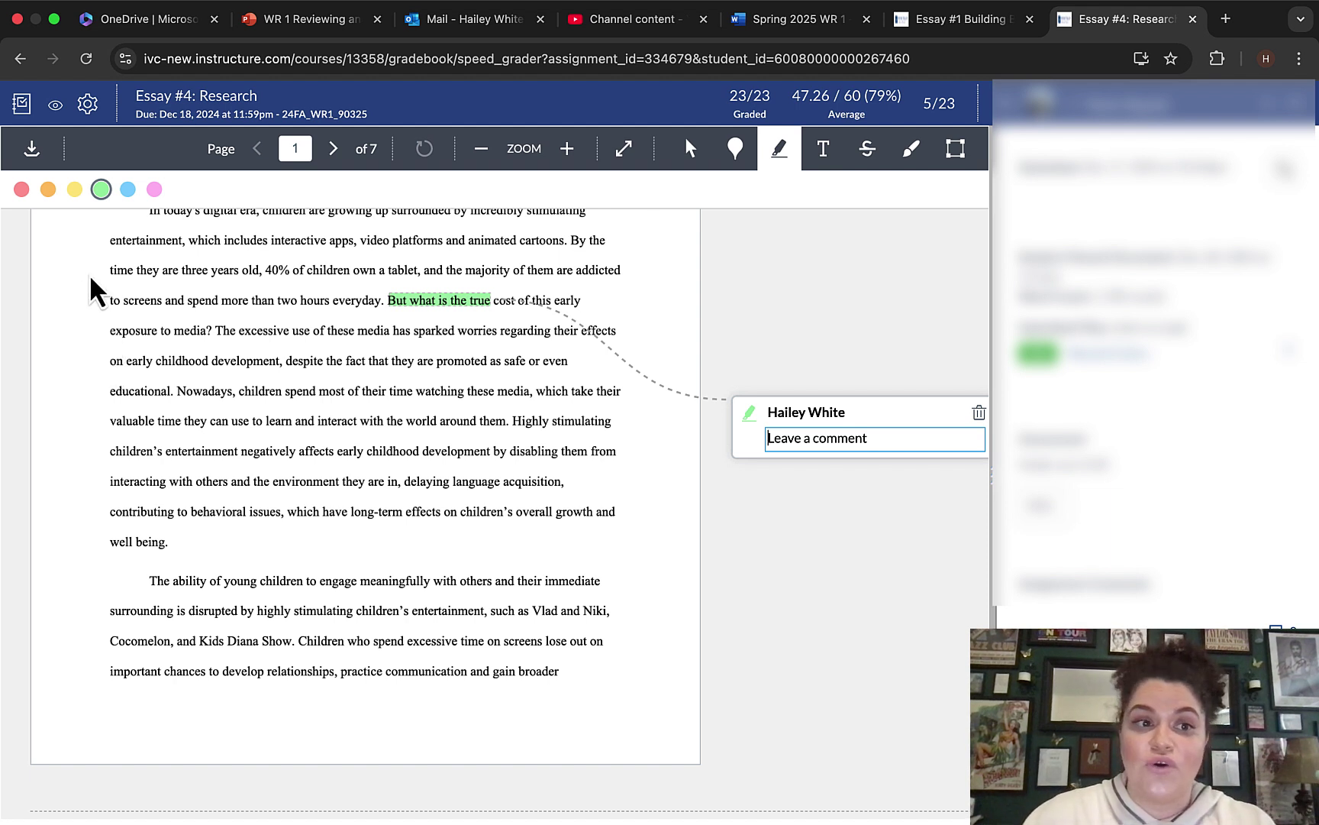
Recolour the highlight orange, highlight "Nowadays, children spend" and "affects early" in orange, and mark a phrase on the next line in blue
{"action": "left_click", "coordinate": [47, 188]}
{"action": "left_click_drag", "start_coordinate": [183, 391], "coordinate": [321, 391]}
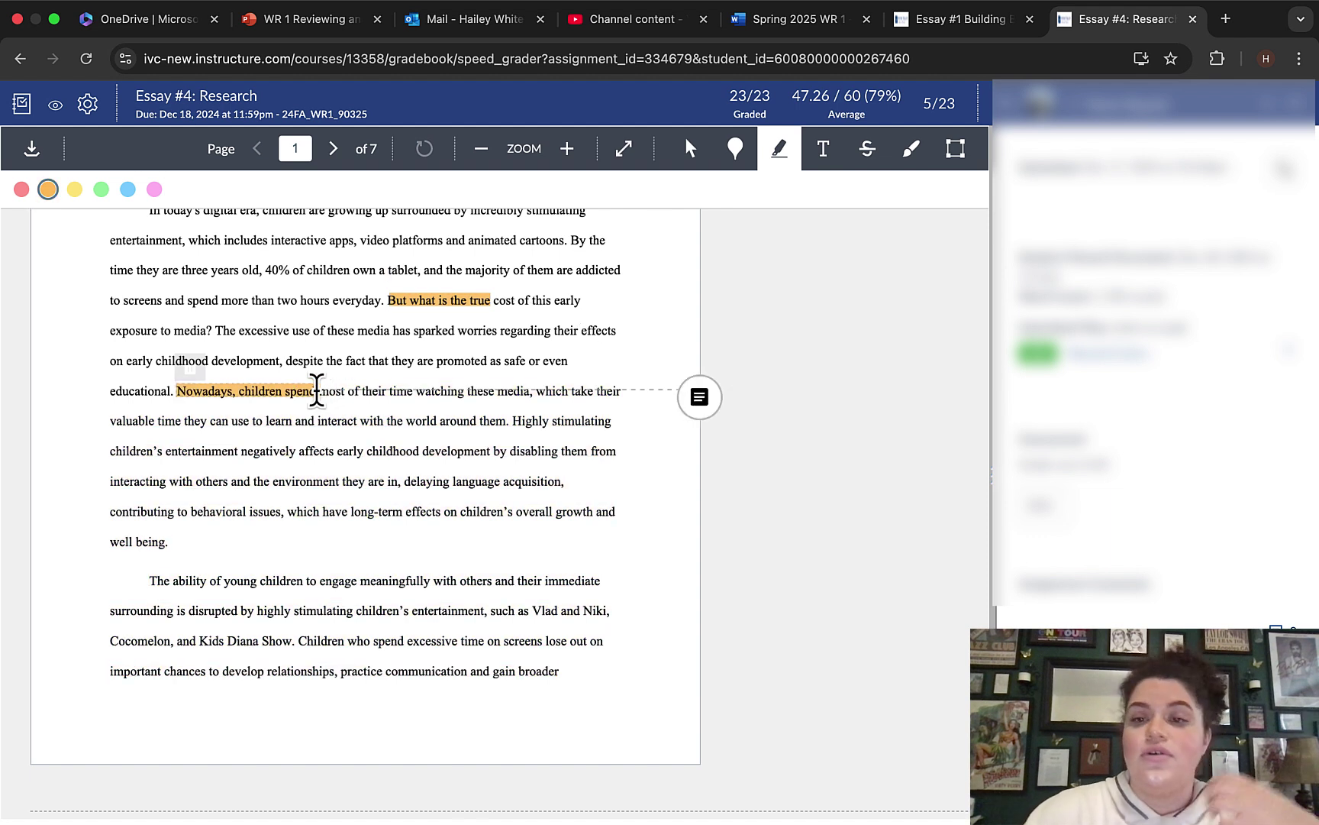
{"action": "left_click", "coordinate": [298, 450]}
{"action": "left_click_drag", "start_coordinate": [298, 451], "coordinate": [368, 452]}
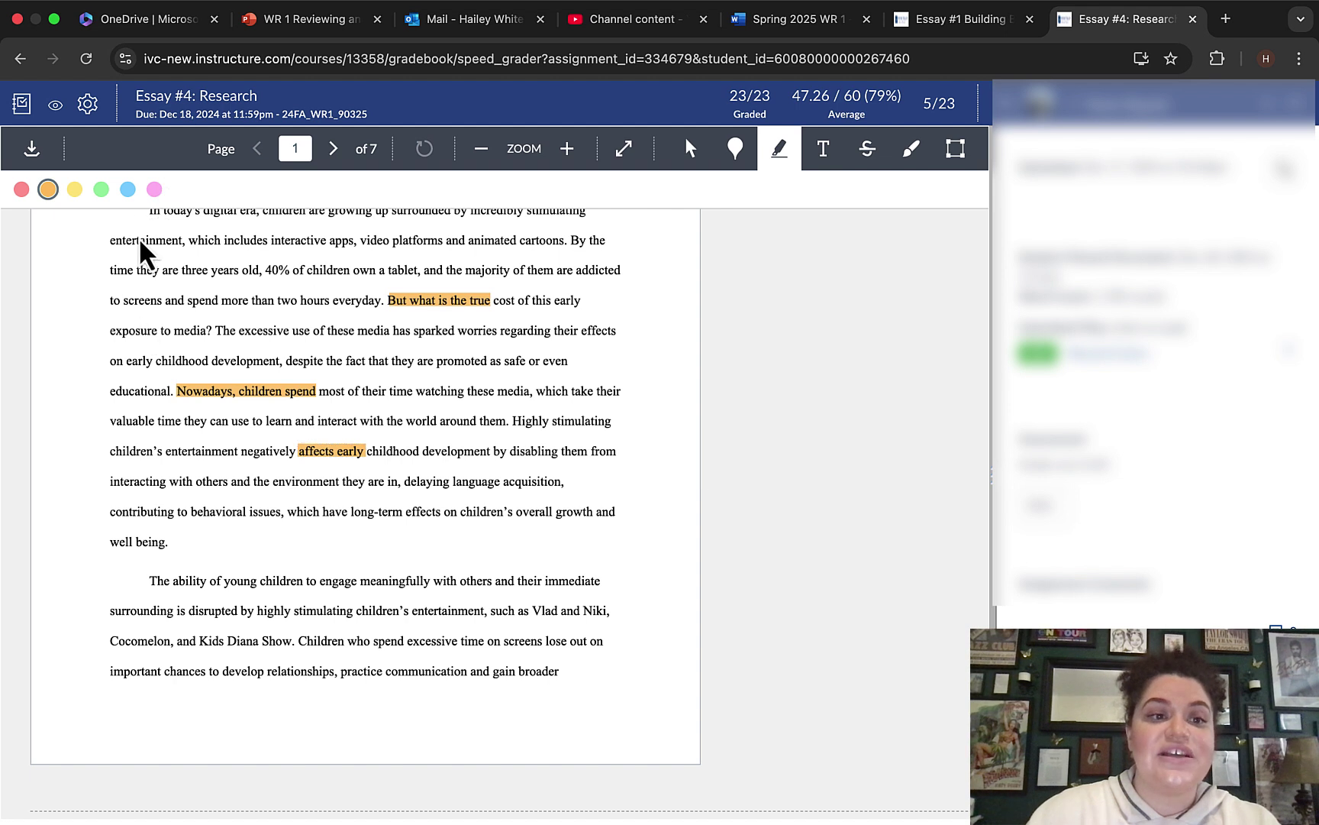
{"action": "left_click", "coordinate": [127, 188]}
{"action": "left_click_drag", "start_coordinate": [169, 479], "coordinate": [227, 482]}
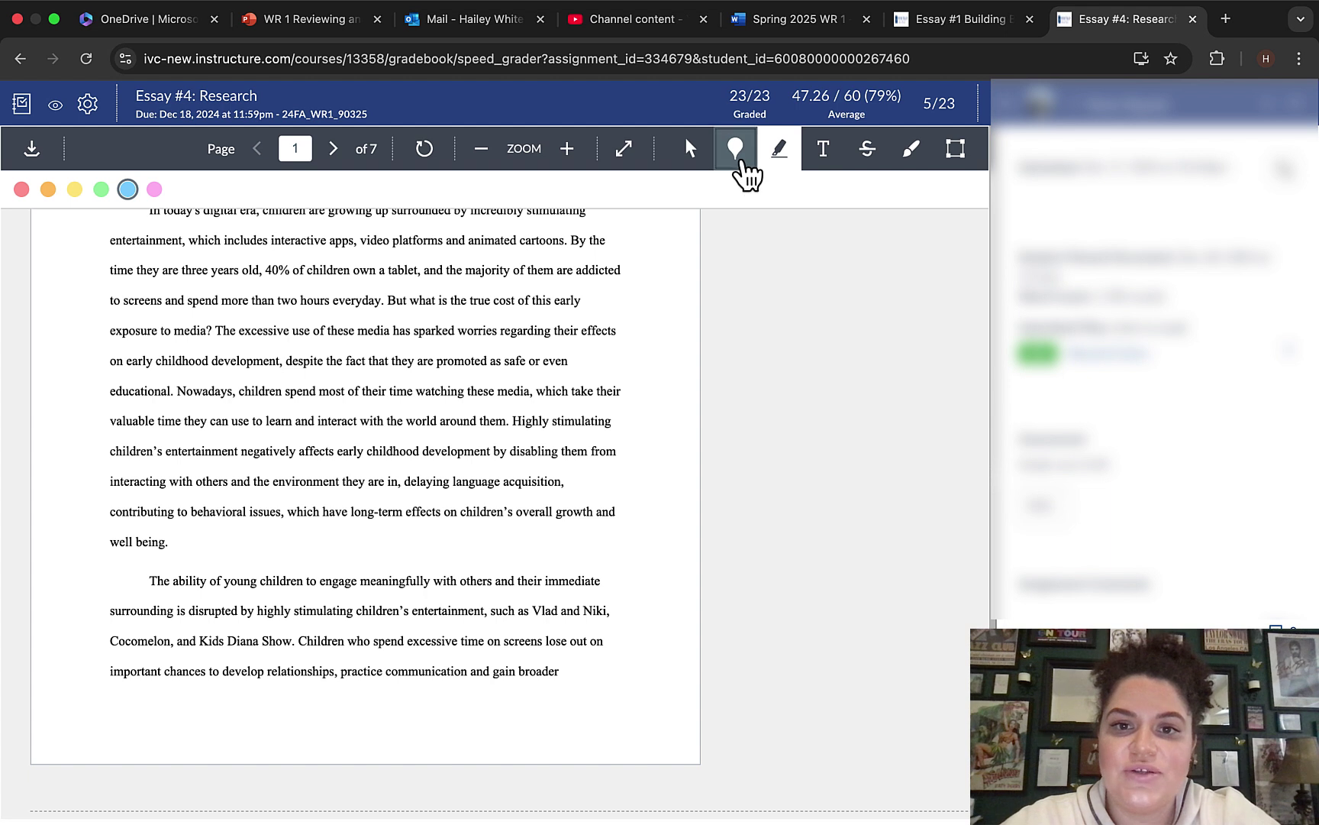
Place a green point annotation at "Highly stimulating" in the first paragraph with the comment "Missing the word the"
{"action": "left_click", "coordinate": [739, 160]}
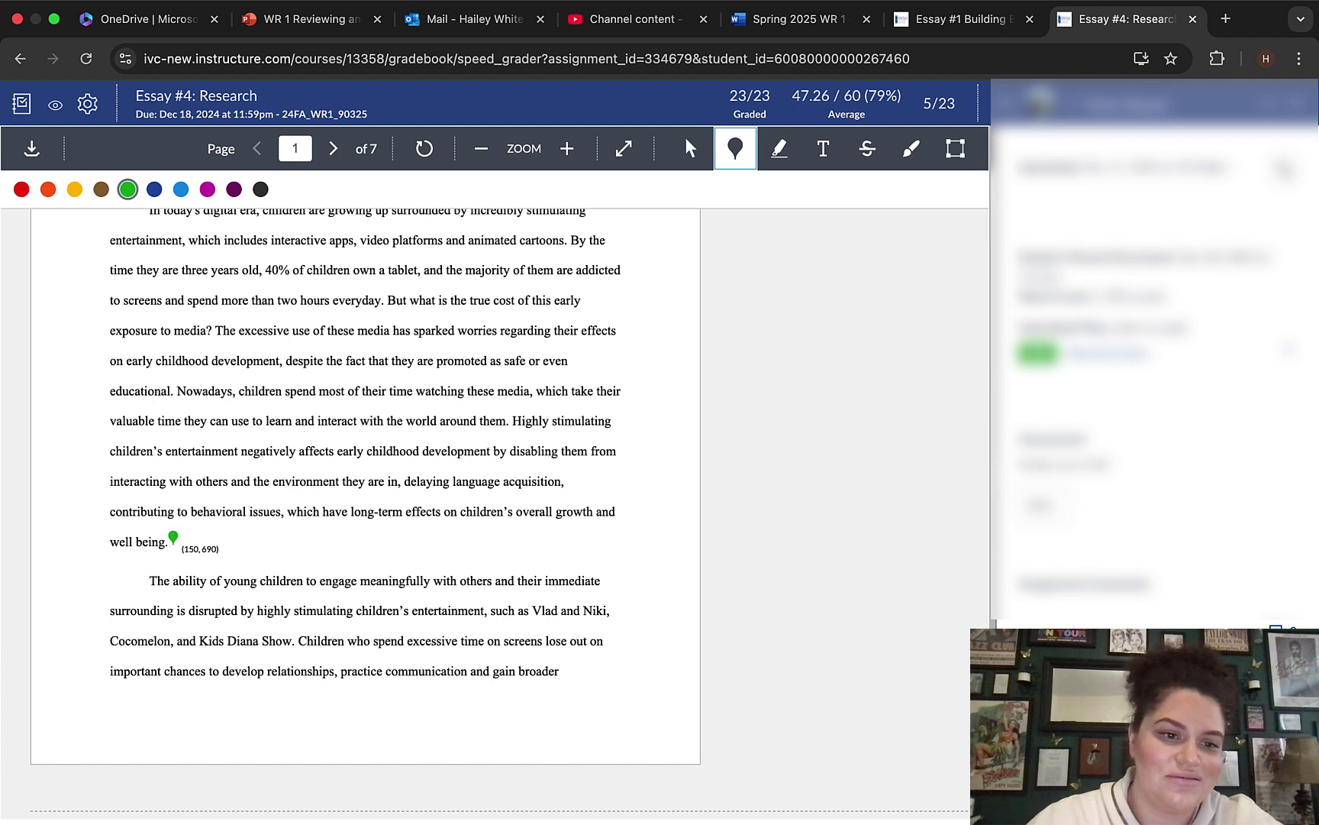
{"action": "left_click", "coordinate": [551, 412]}
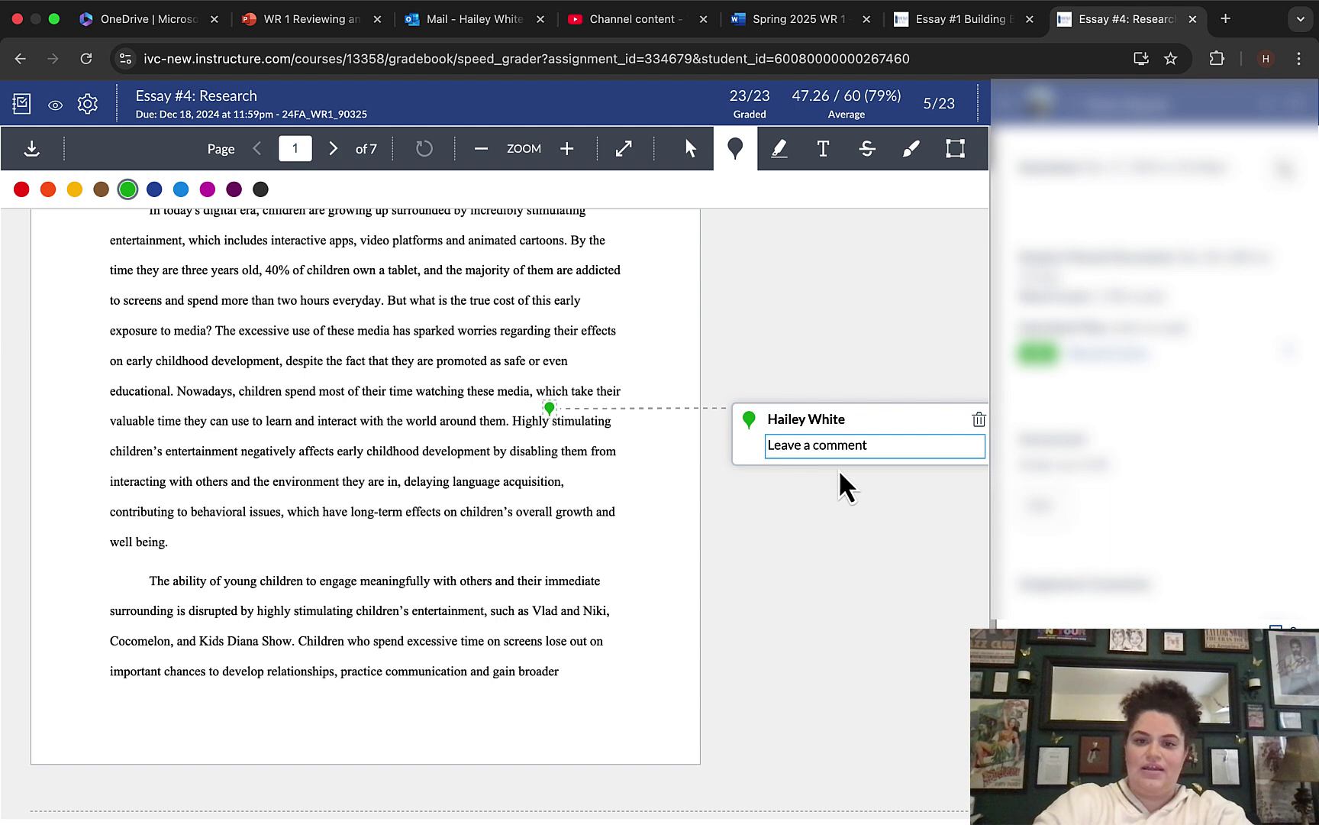
{"action": "type", "text": "M"}
{"action": "key", "text": "BackSpace"}
{"action": "type", "text": "Missing "}
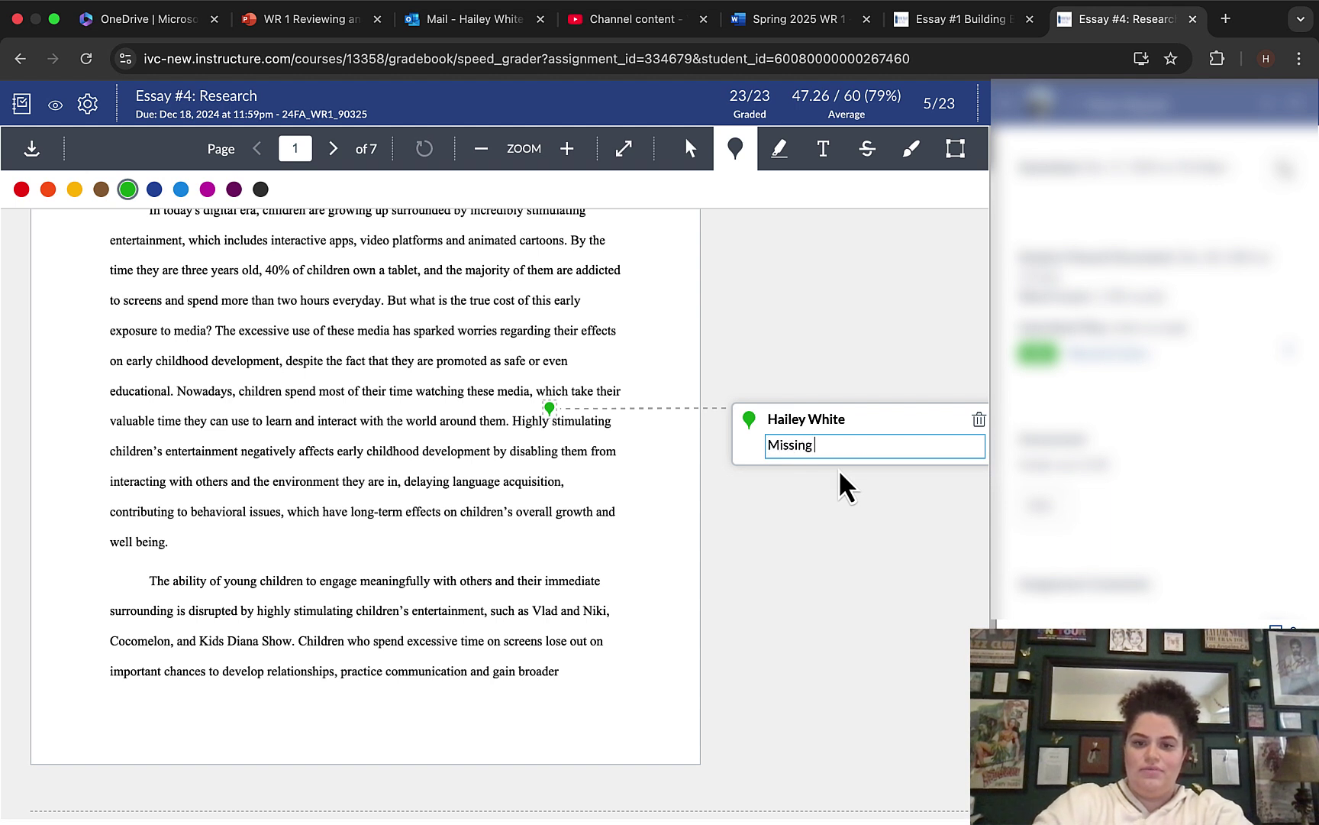
{"action": "type", "text": "the word the"}
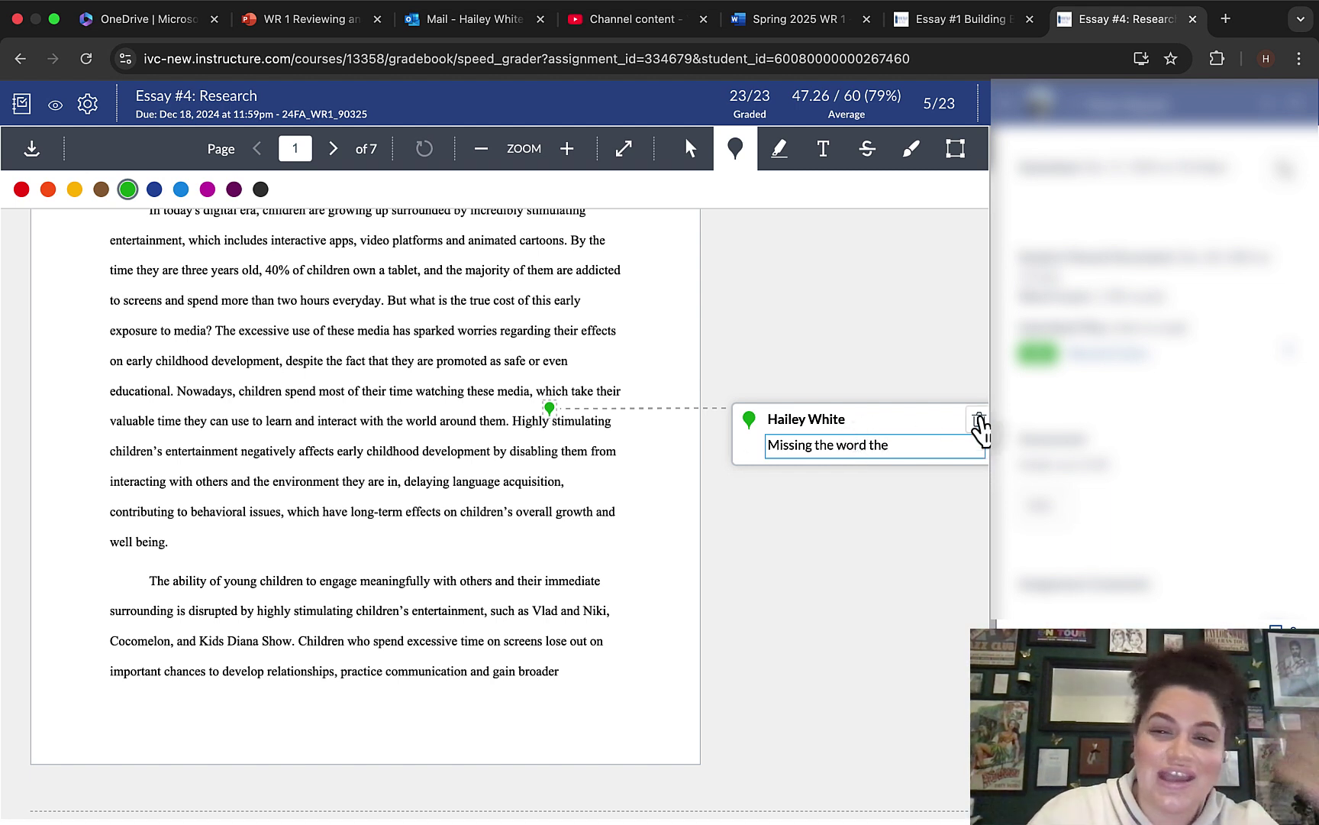
{"action": "key", "text": "Return"}
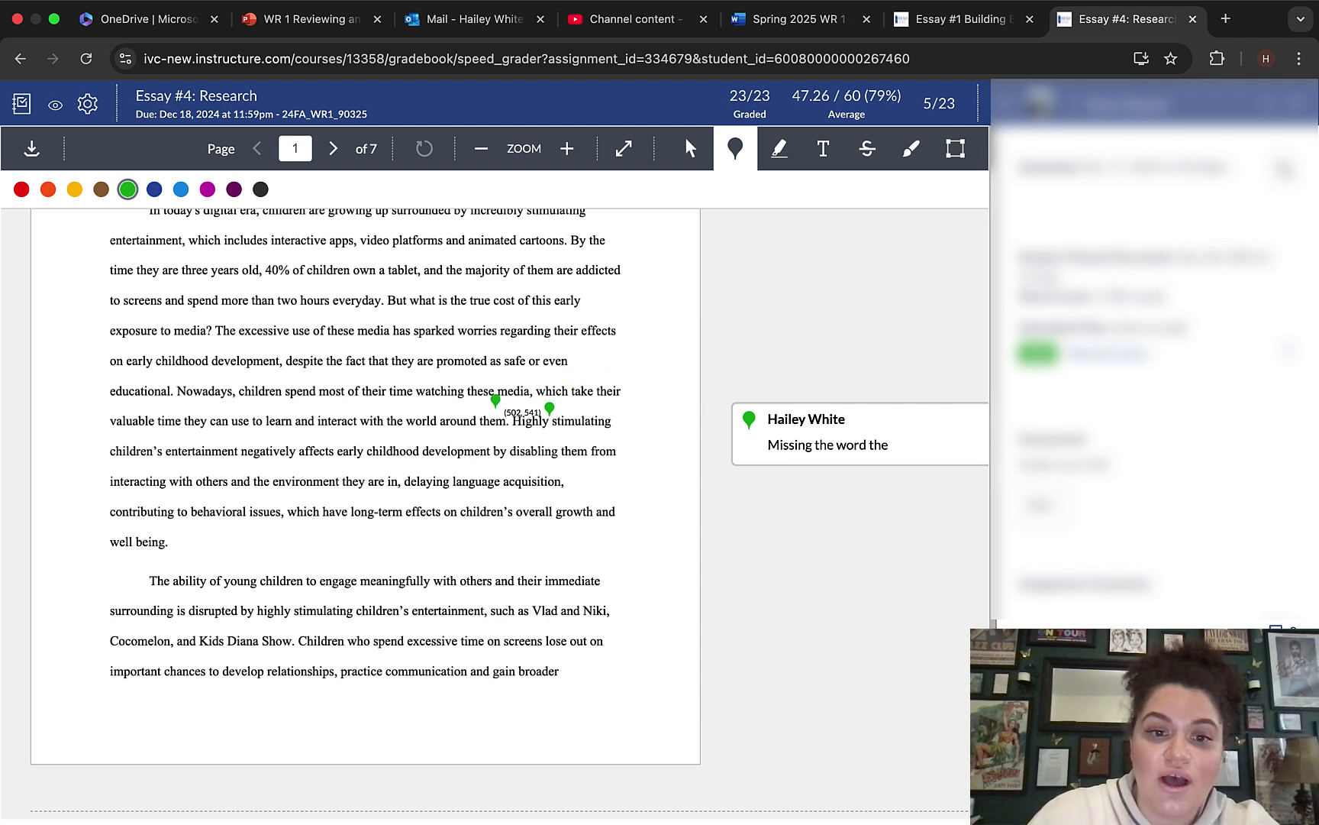
Add the red free text "fgjdflajflk" below the first paragraph and delete that annotation
{"action": "left_click", "coordinate": [825, 154]}
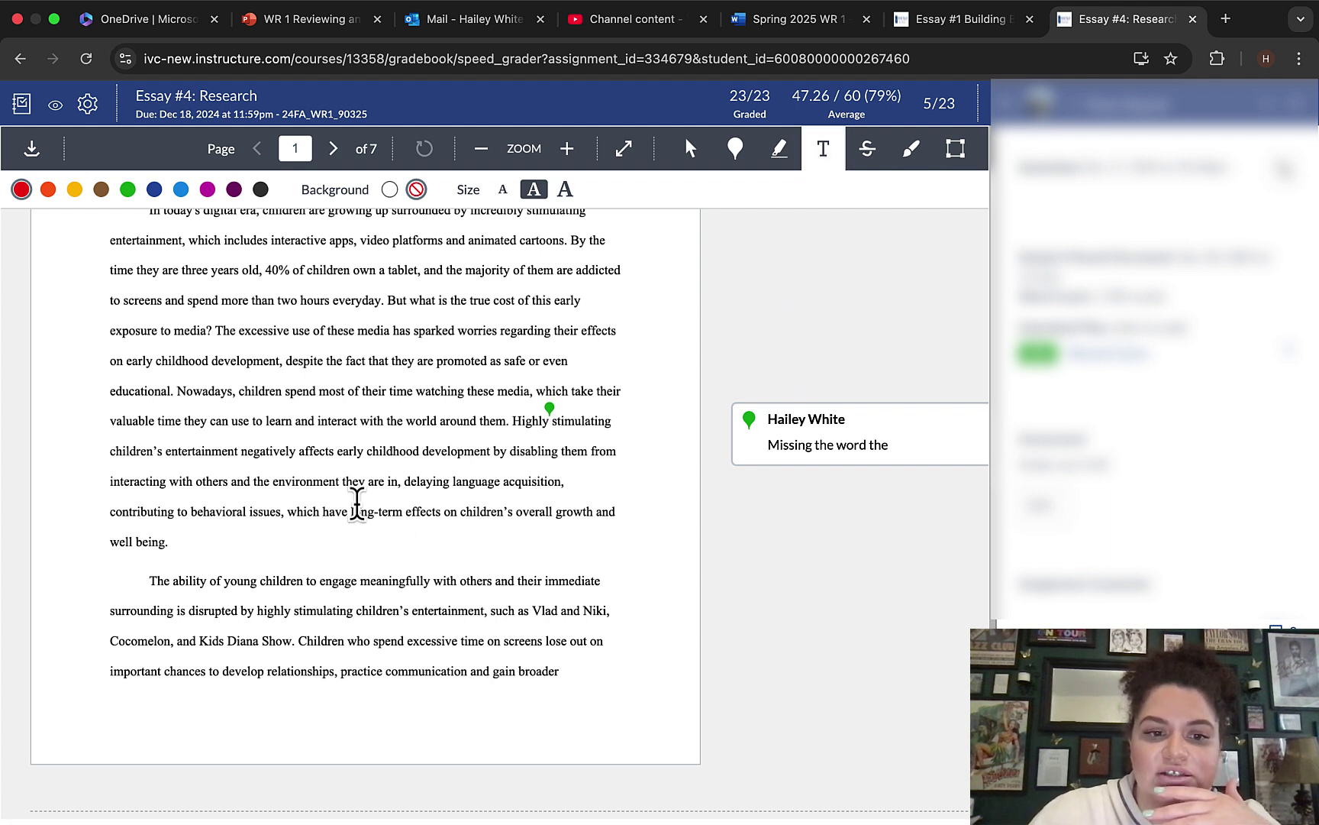
{"action": "left_click", "coordinate": [329, 543]}
{"action": "type", "text": "fgjdflajflk"}
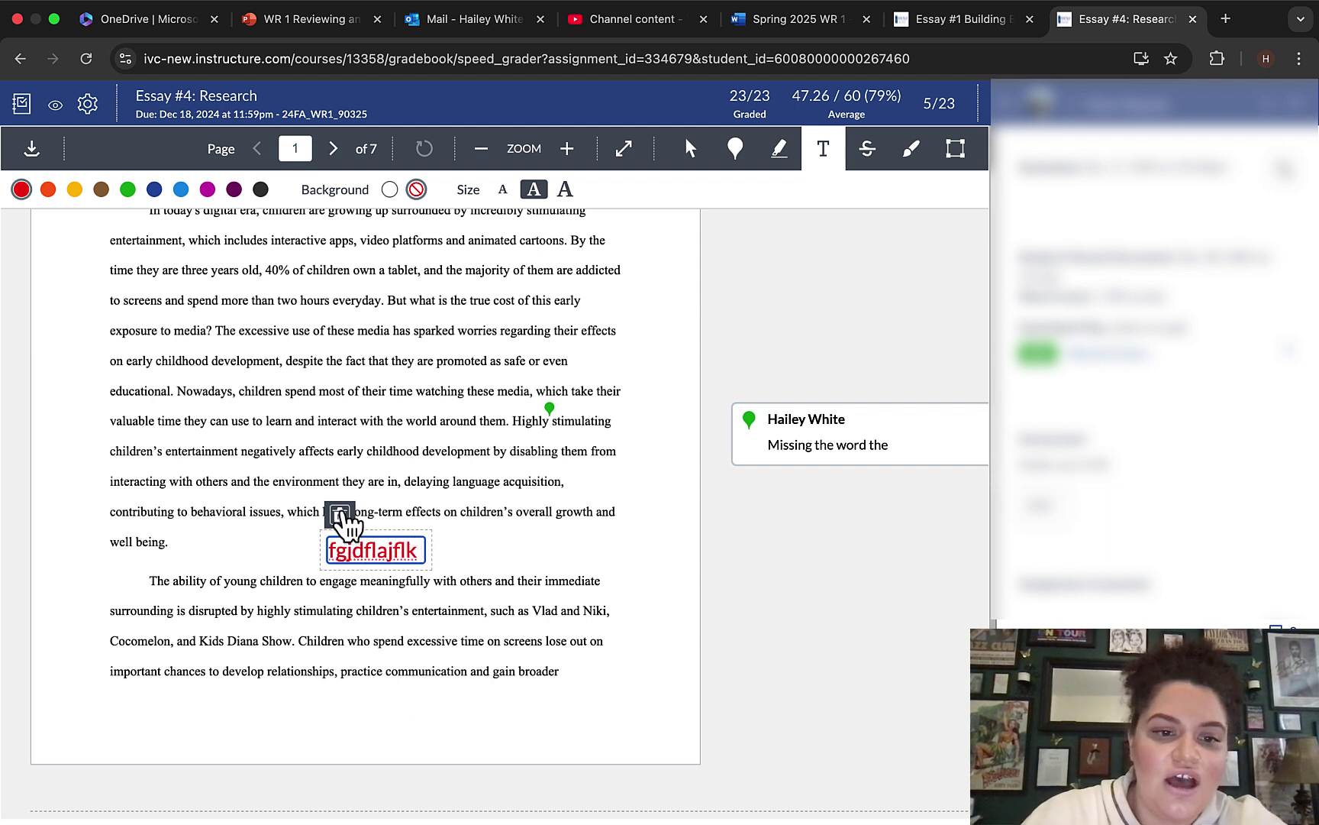
{"action": "left_click", "coordinate": [340, 515]}
{"action": "left_click", "coordinate": [403, 293]}
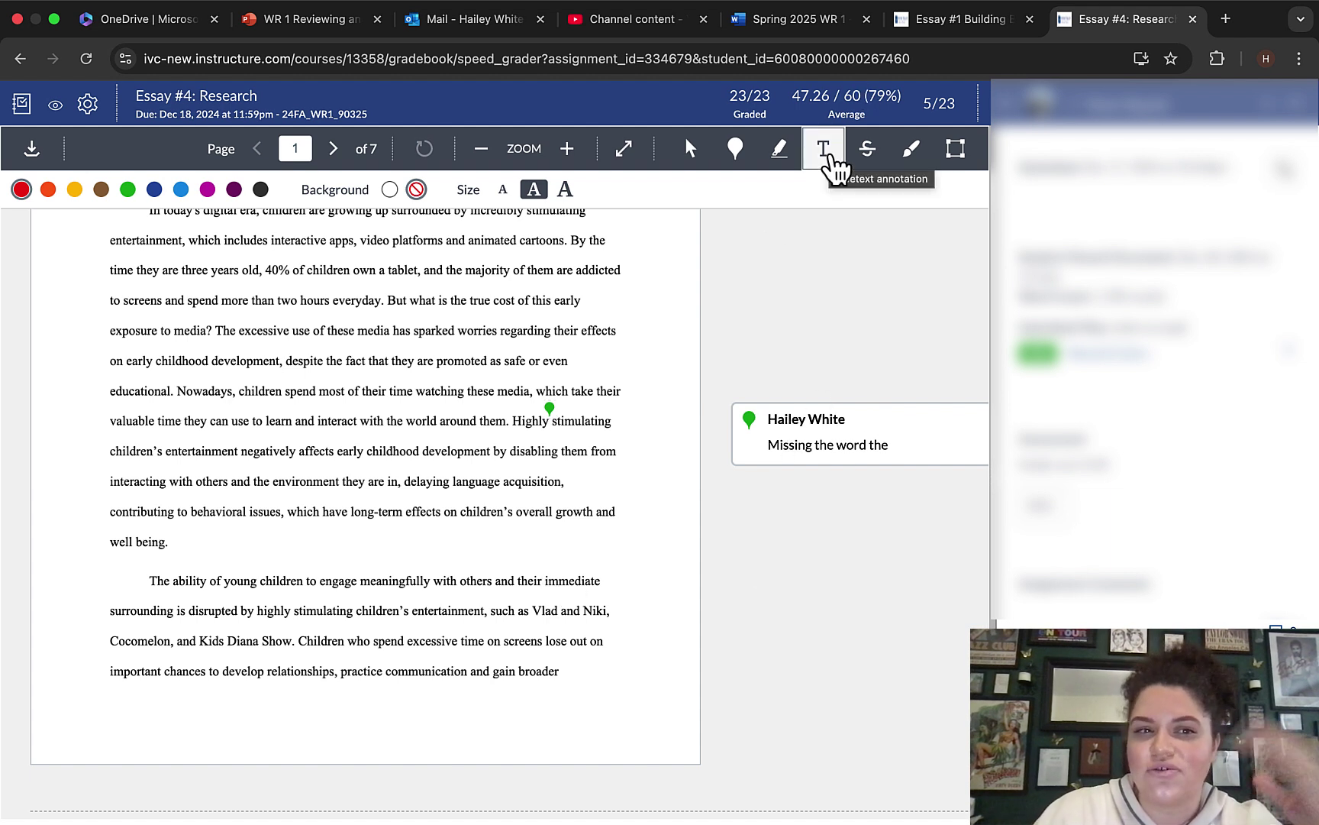
Strike out "But what is the true cost of this early exposure to media?" in red and open a comment on it
{"action": "left_click", "coordinate": [881, 163]}
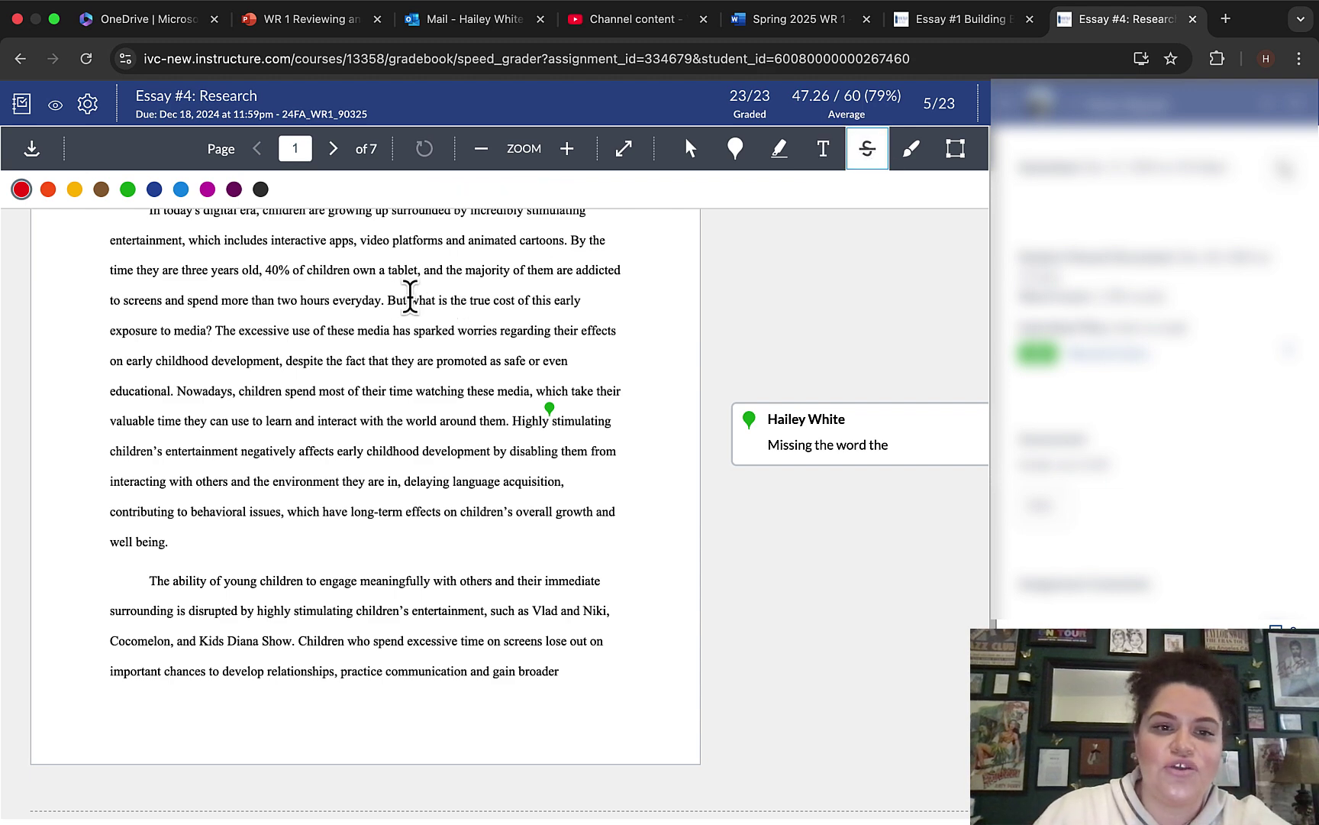
{"action": "mouse_move", "coordinate": [389, 300]}
{"action": "left_mouse_down"}
{"action": "mouse_move", "coordinate": [435, 323]}
{"action": "mouse_move", "coordinate": [210, 330]}
{"action": "left_mouse_up"}
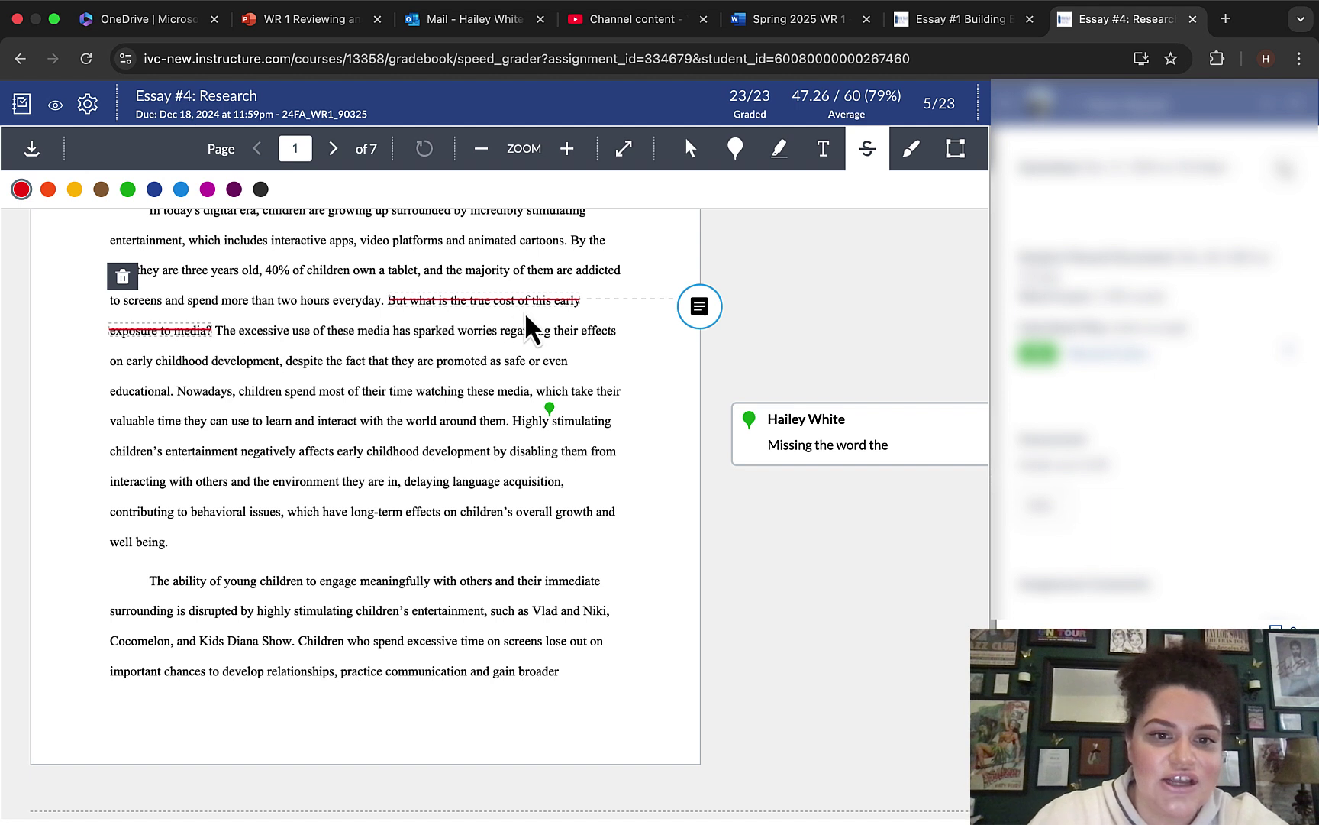
{"action": "left_click", "coordinate": [702, 310]}
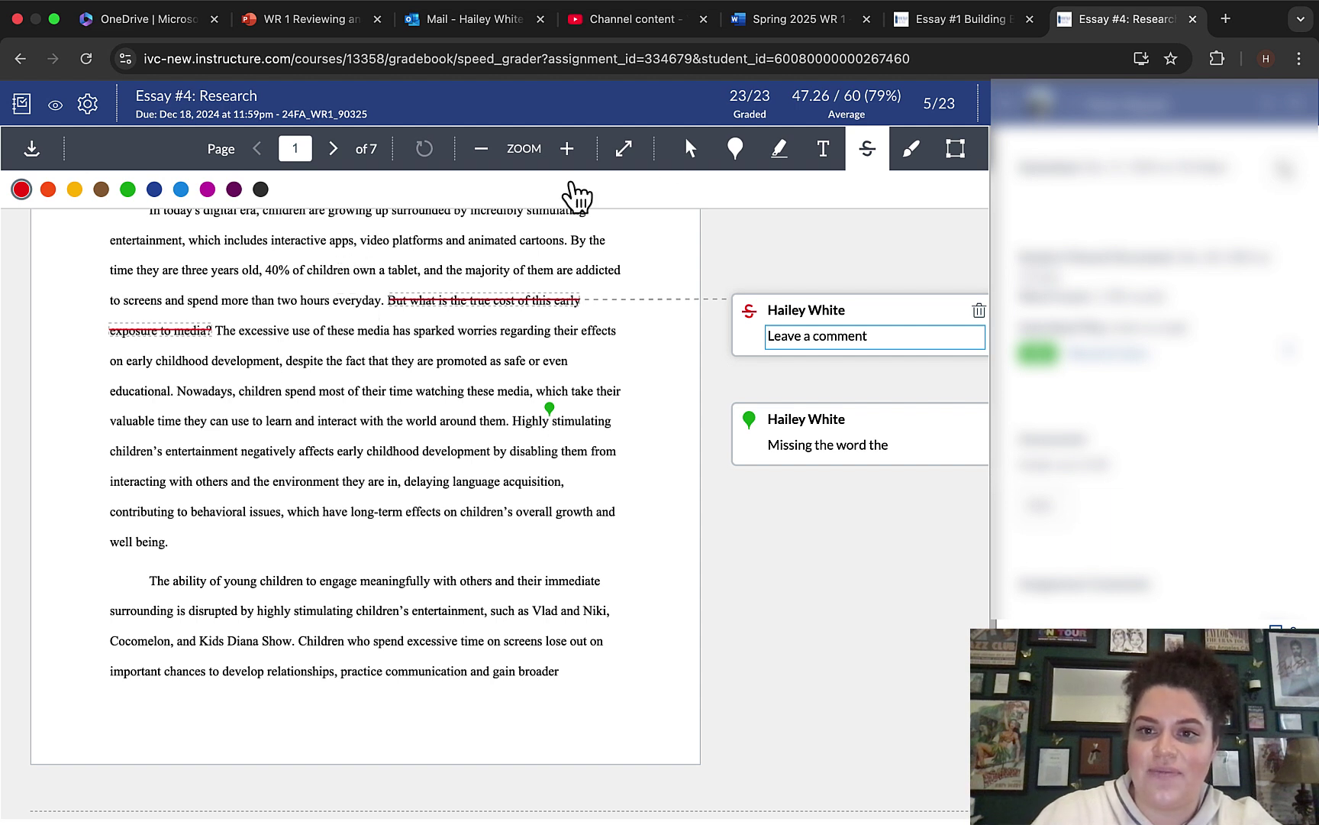
Draw a thin blue freehand scribble across the second paragraph and delete it
{"action": "left_click", "coordinate": [913, 149]}
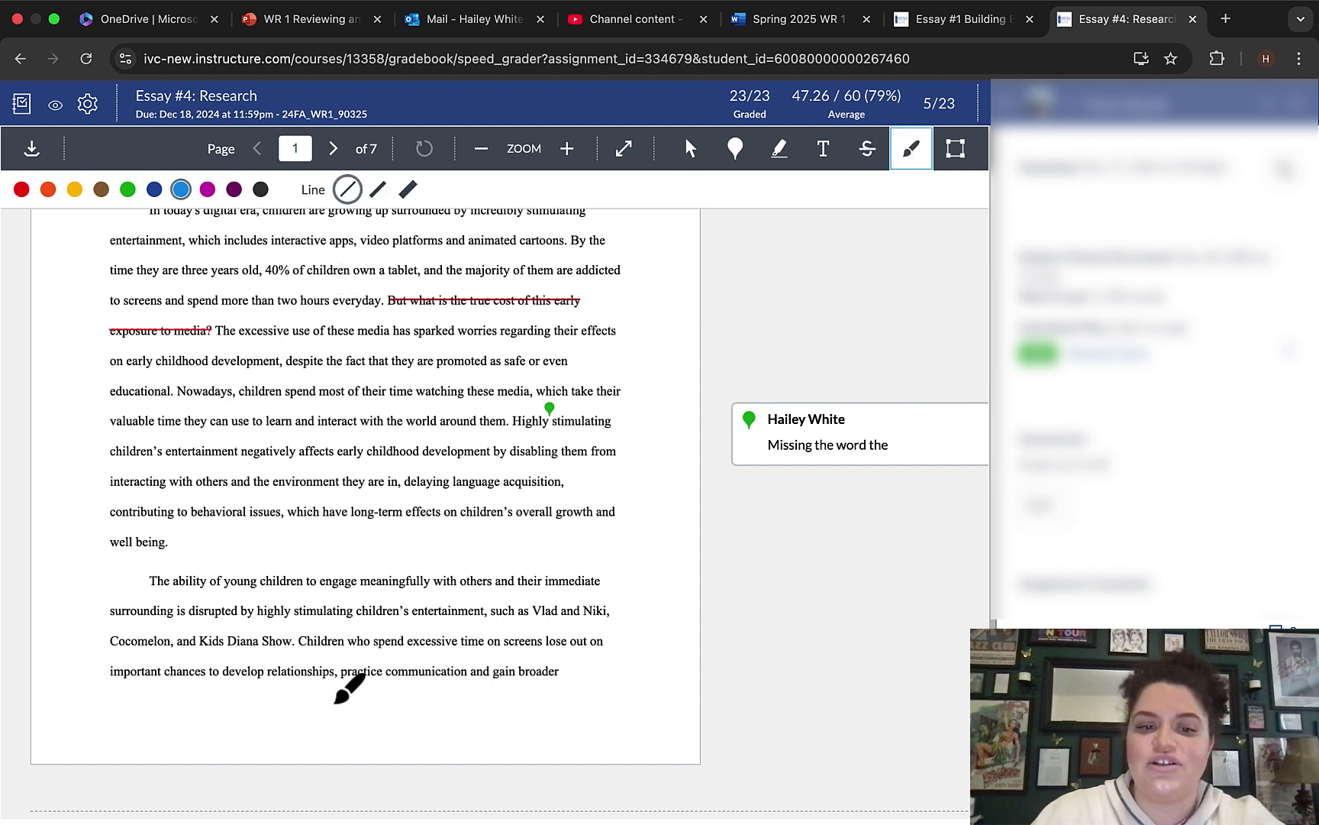
{"action": "mouse_move", "coordinate": [269, 669]}
{"action": "left_mouse_down"}
{"action": "mouse_move", "coordinate": [362, 536]}
{"action": "mouse_move", "coordinate": [424, 605]}
{"action": "mouse_move", "coordinate": [526, 572]}
{"action": "mouse_move", "coordinate": [536, 697]}
{"action": "mouse_move", "coordinate": [473, 679]}
{"action": "left_mouse_up"}
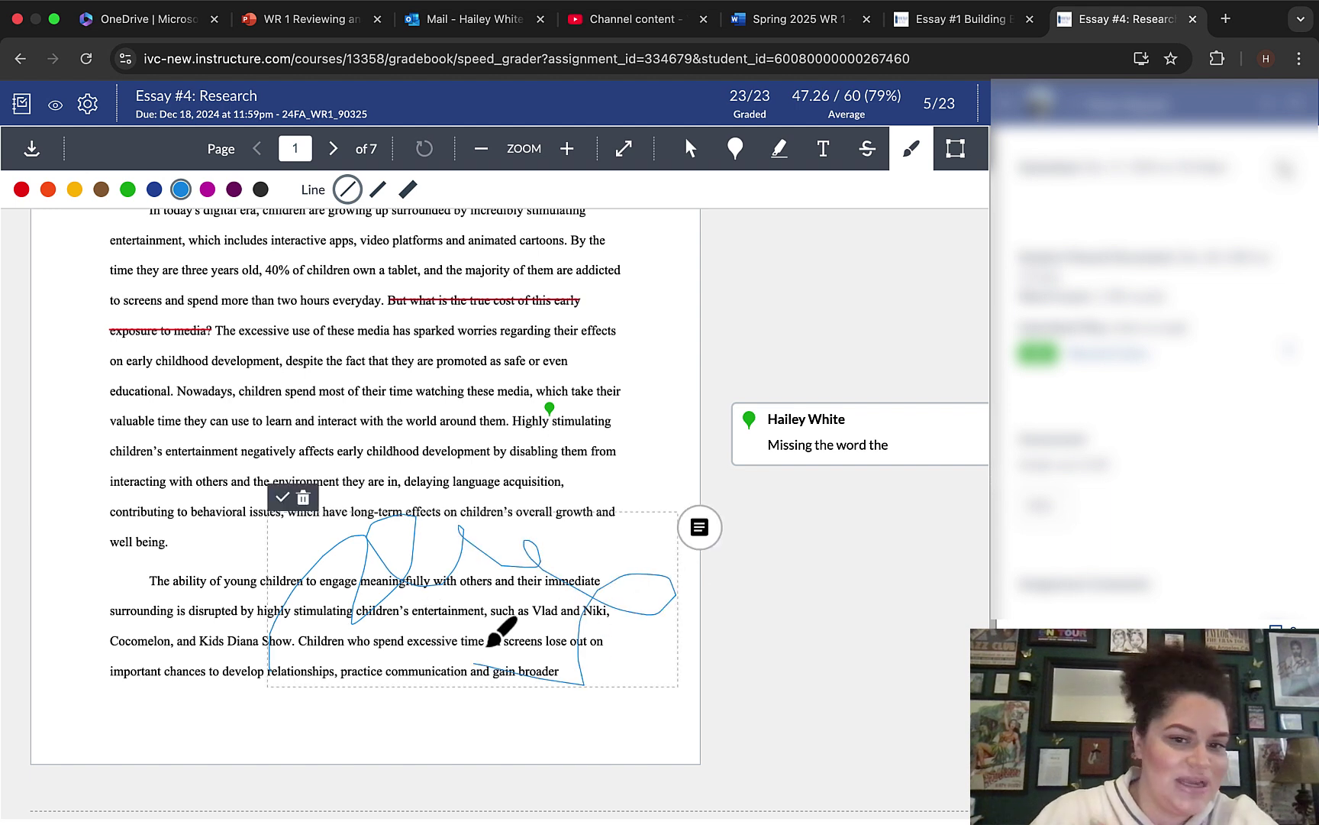
{"action": "left_click", "coordinate": [305, 498]}
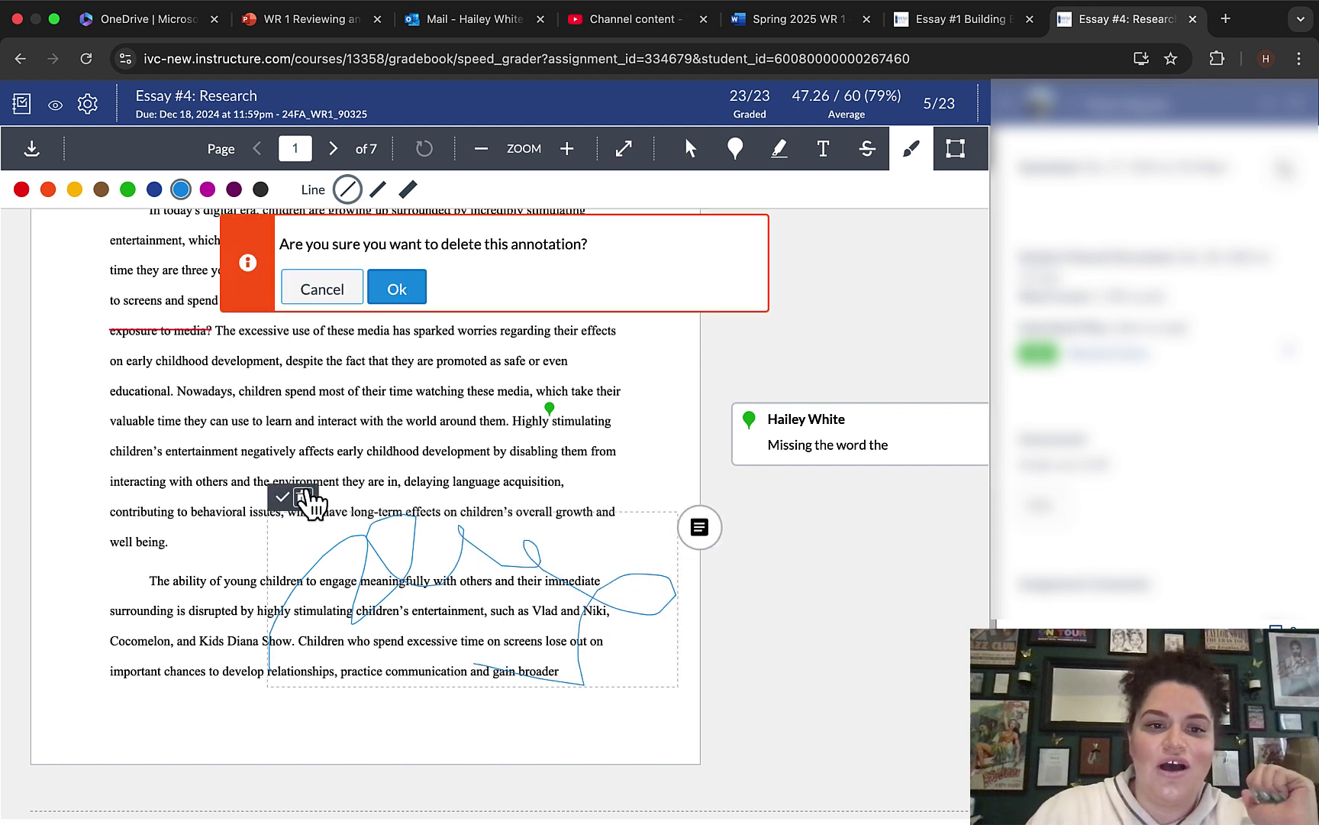
{"action": "left_click", "coordinate": [397, 294]}
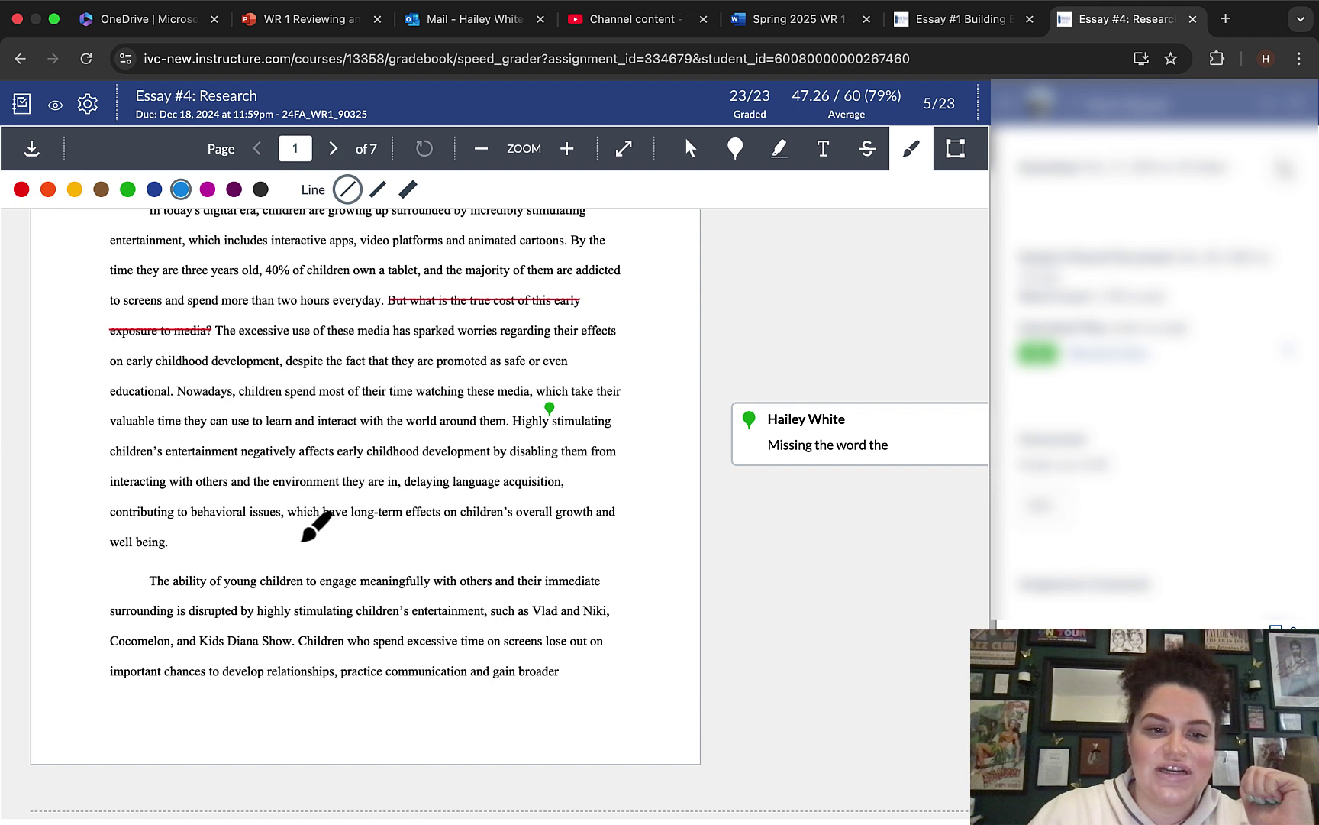
Draw freehand lines along the phrases about delaying language and long-term effects, recolouring the drawing from blue to magenta and brown
{"action": "left_click_drag", "start_coordinate": [290, 520], "coordinate": [550, 519]}
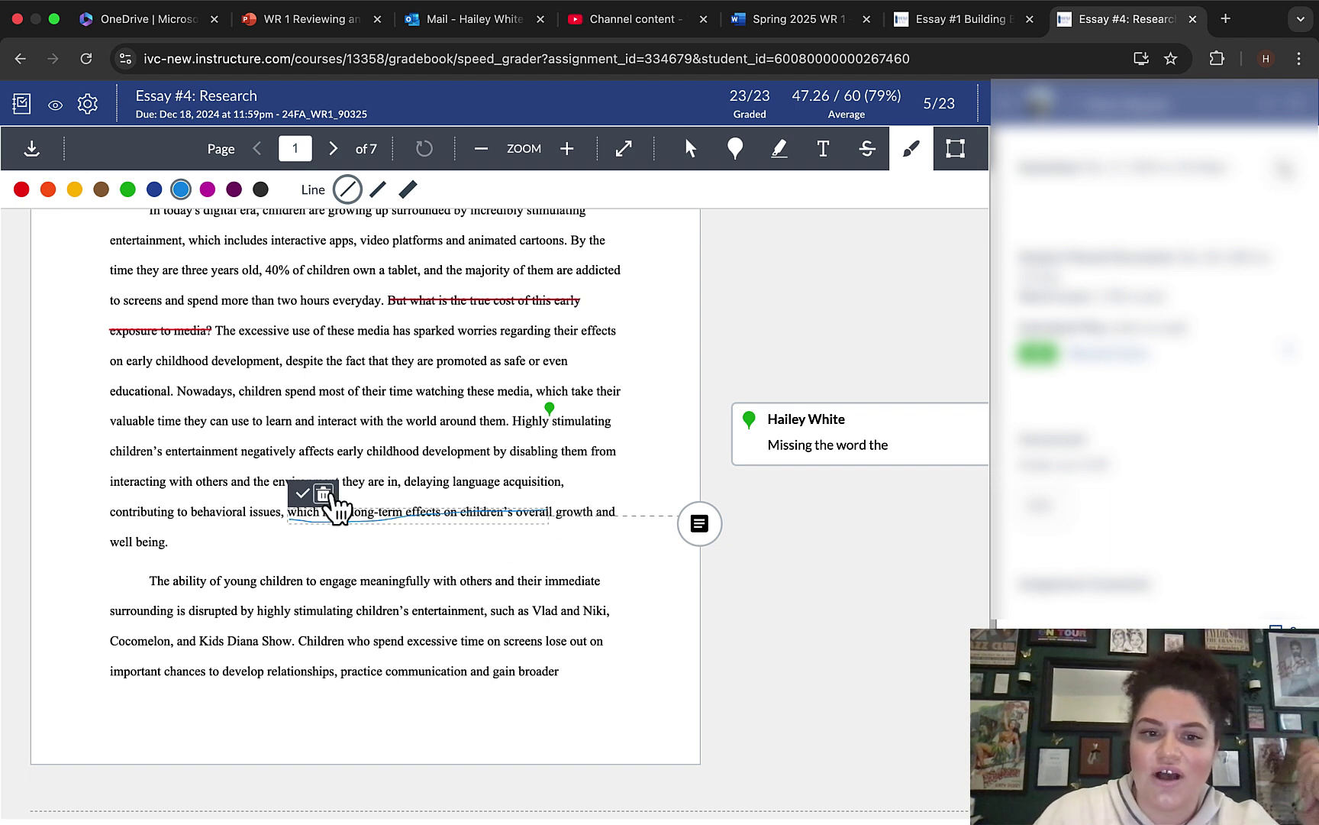
{"action": "left_click_drag", "start_coordinate": [502, 486], "coordinate": [360, 489]}
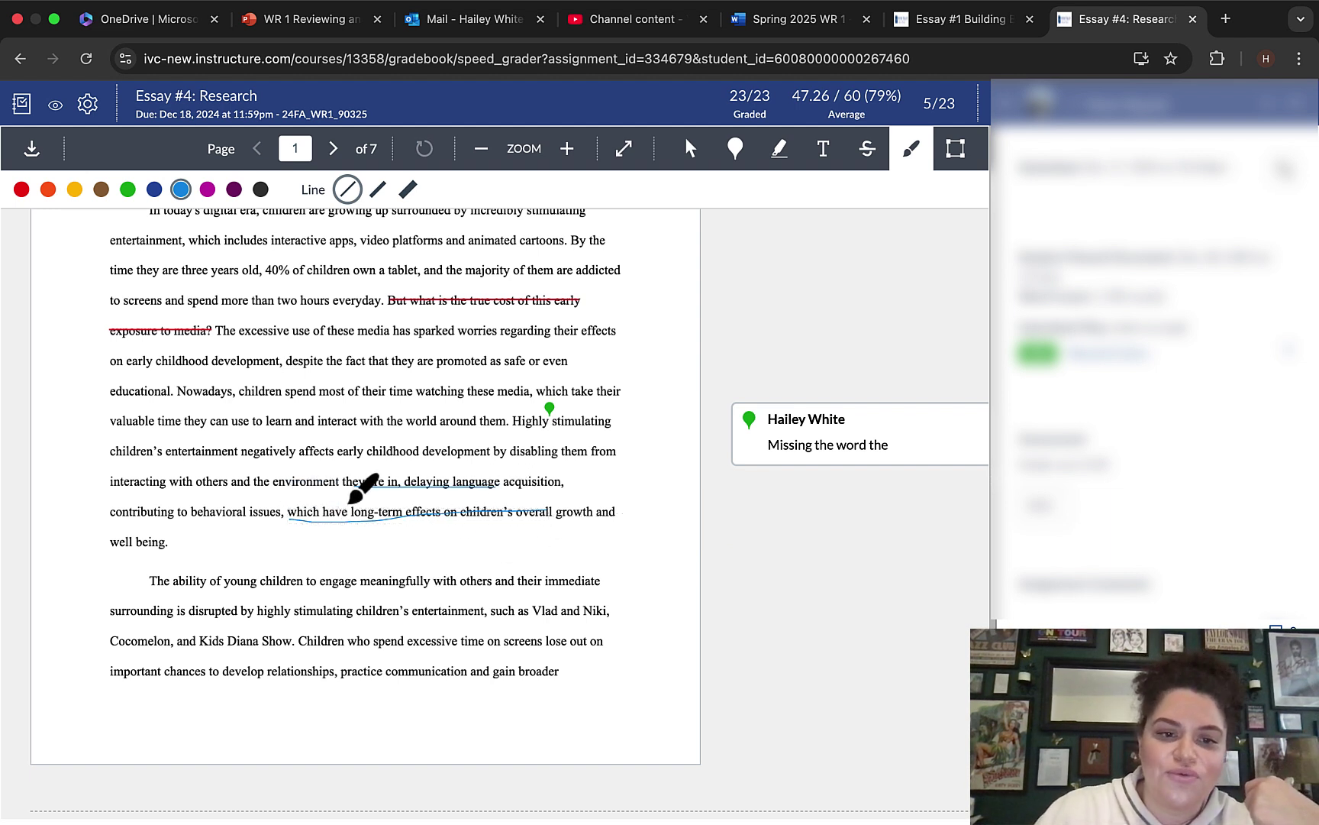
{"action": "left_click", "coordinate": [207, 189]}
{"action": "left_click_drag", "start_coordinate": [267, 510], "coordinate": [496, 510]}
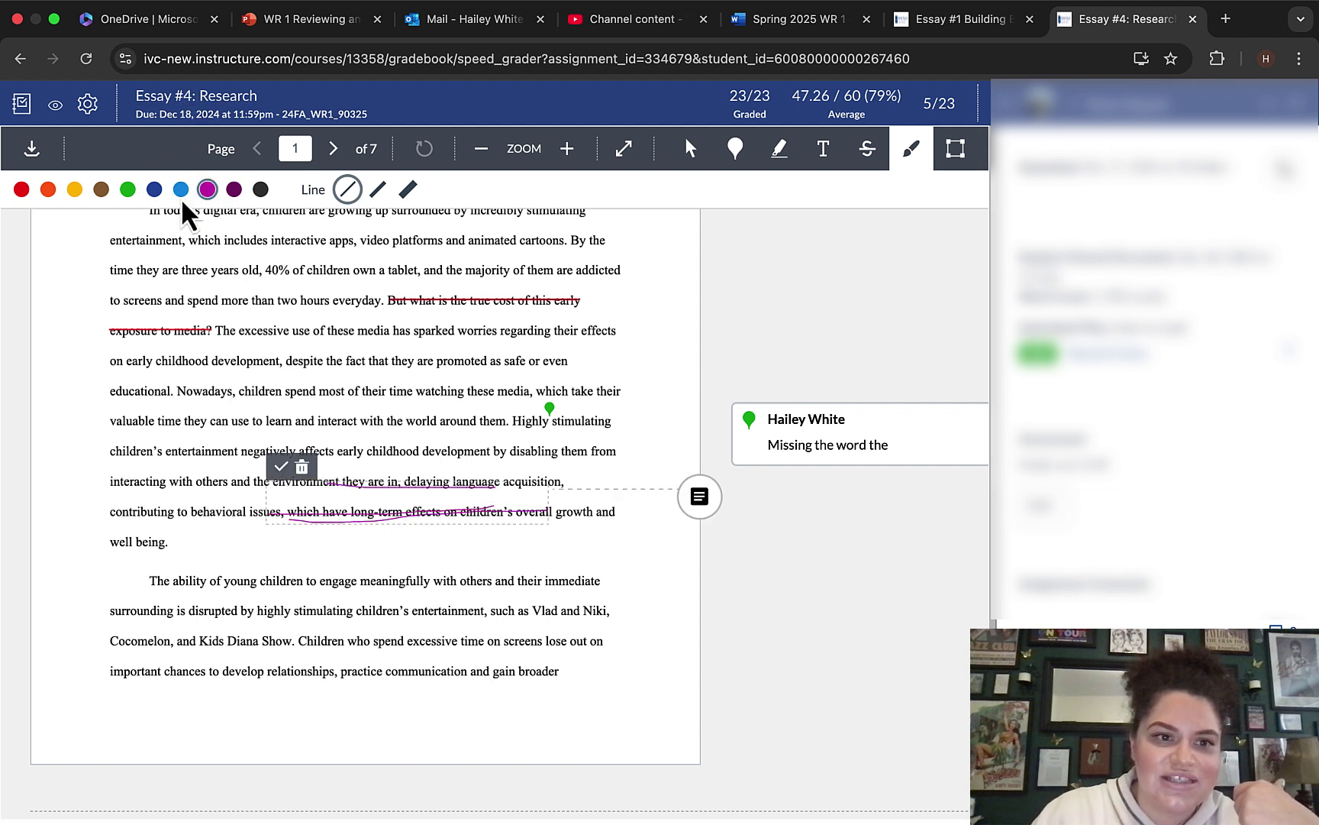
{"action": "left_click", "coordinate": [79, 257]}
{"action": "left_click", "coordinate": [102, 189]}
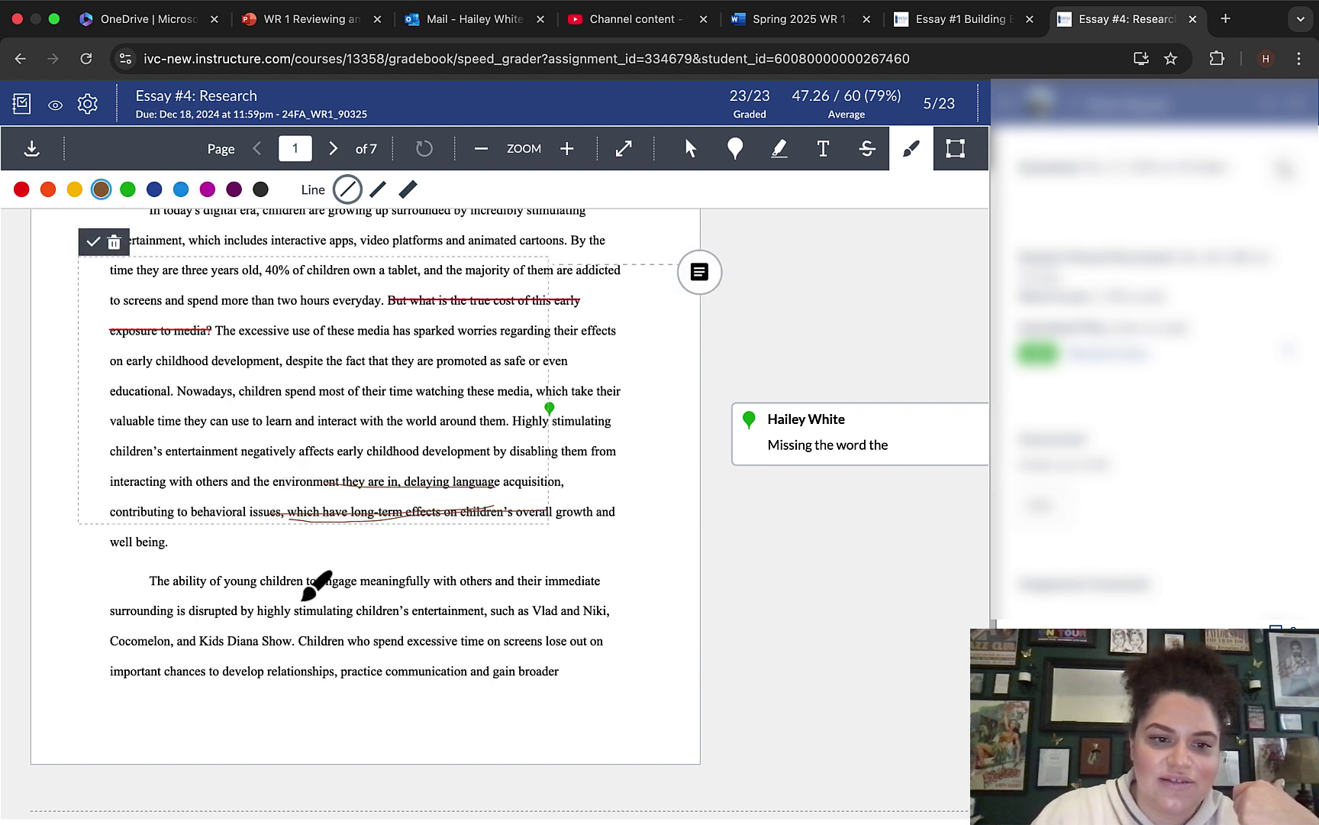
{"action": "left_click", "coordinate": [305, 587]}
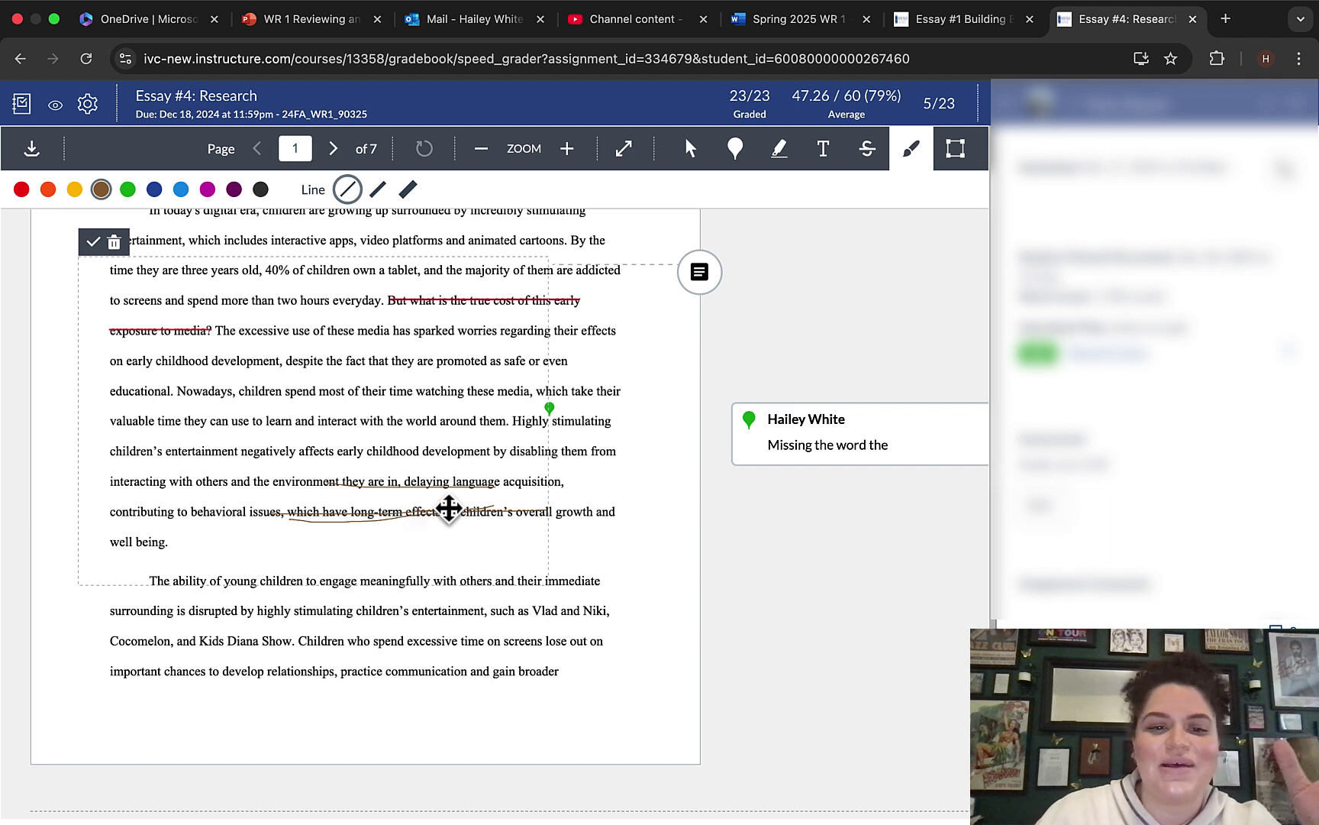
Scribble brown freehand lines across the first paragraph and delete the whole drawing
{"action": "mouse_move", "coordinate": [489, 331]}
{"action": "left_mouse_down"}
{"action": "mouse_move", "coordinate": [254, 466]}
{"action": "mouse_move", "coordinate": [394, 478]}
{"action": "left_mouse_up"}
{"action": "left_click_drag", "start_coordinate": [439, 526], "coordinate": [460, 517]}
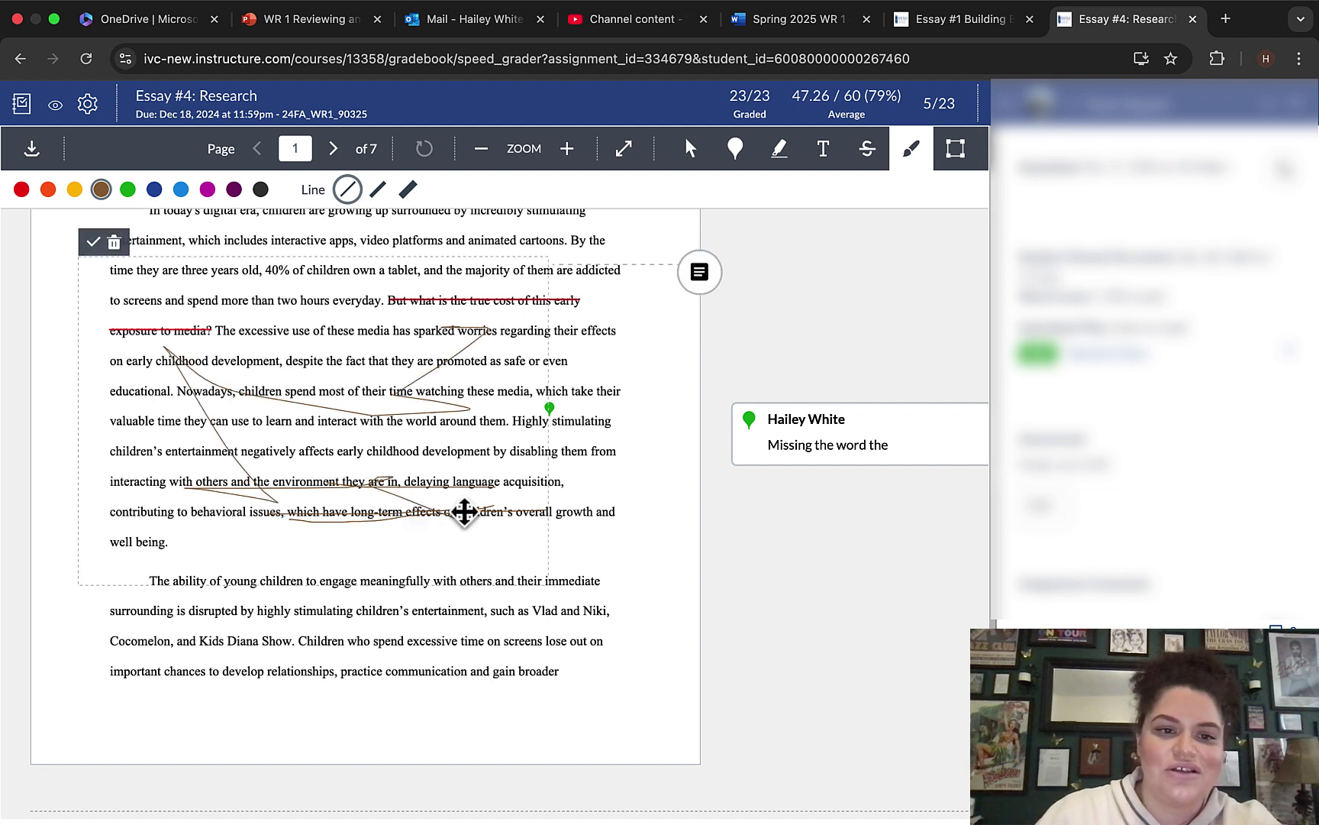
{"action": "left_click", "coordinate": [115, 243]}
{"action": "left_click", "coordinate": [398, 288]}
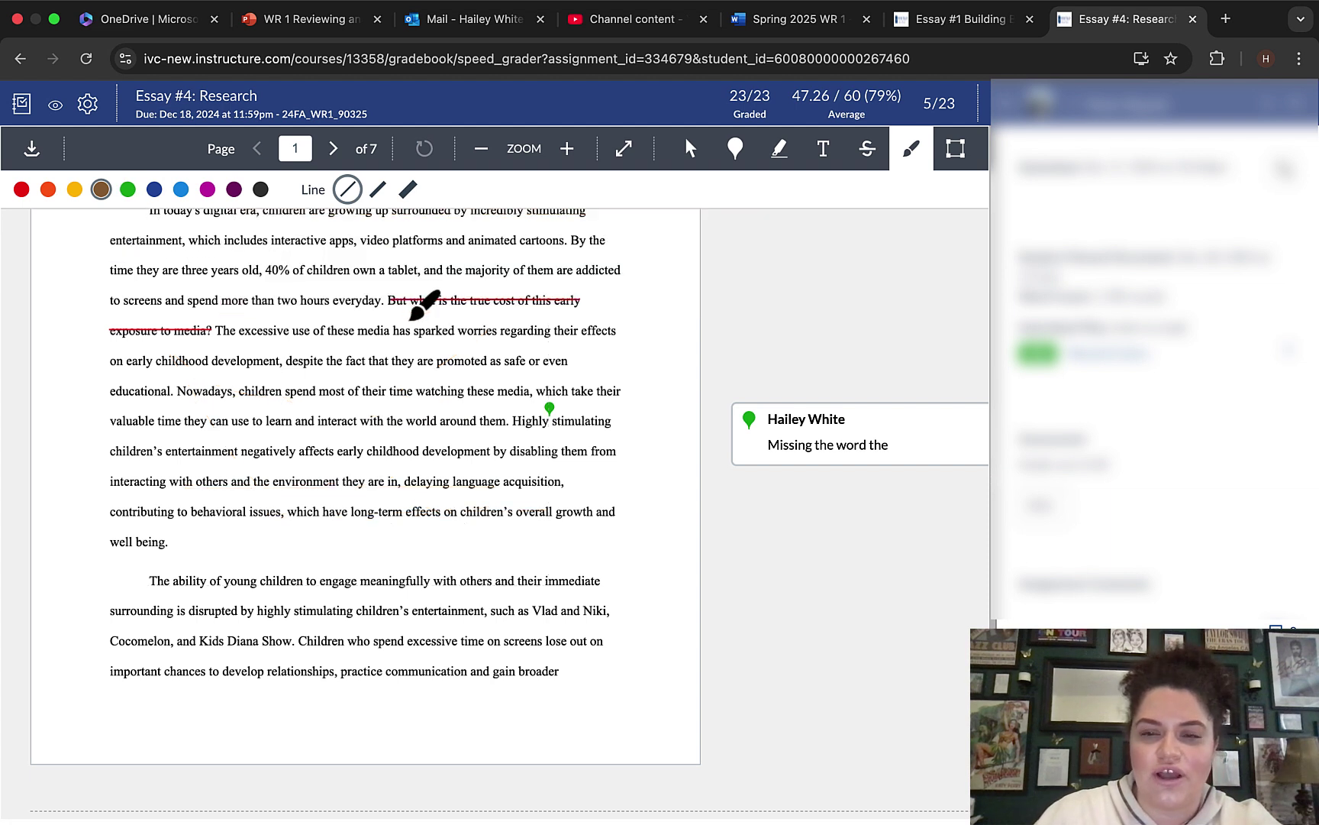
Choose the area annotation tool and look through the essay's first two pages
{"action": "left_click", "coordinate": [956, 150]}
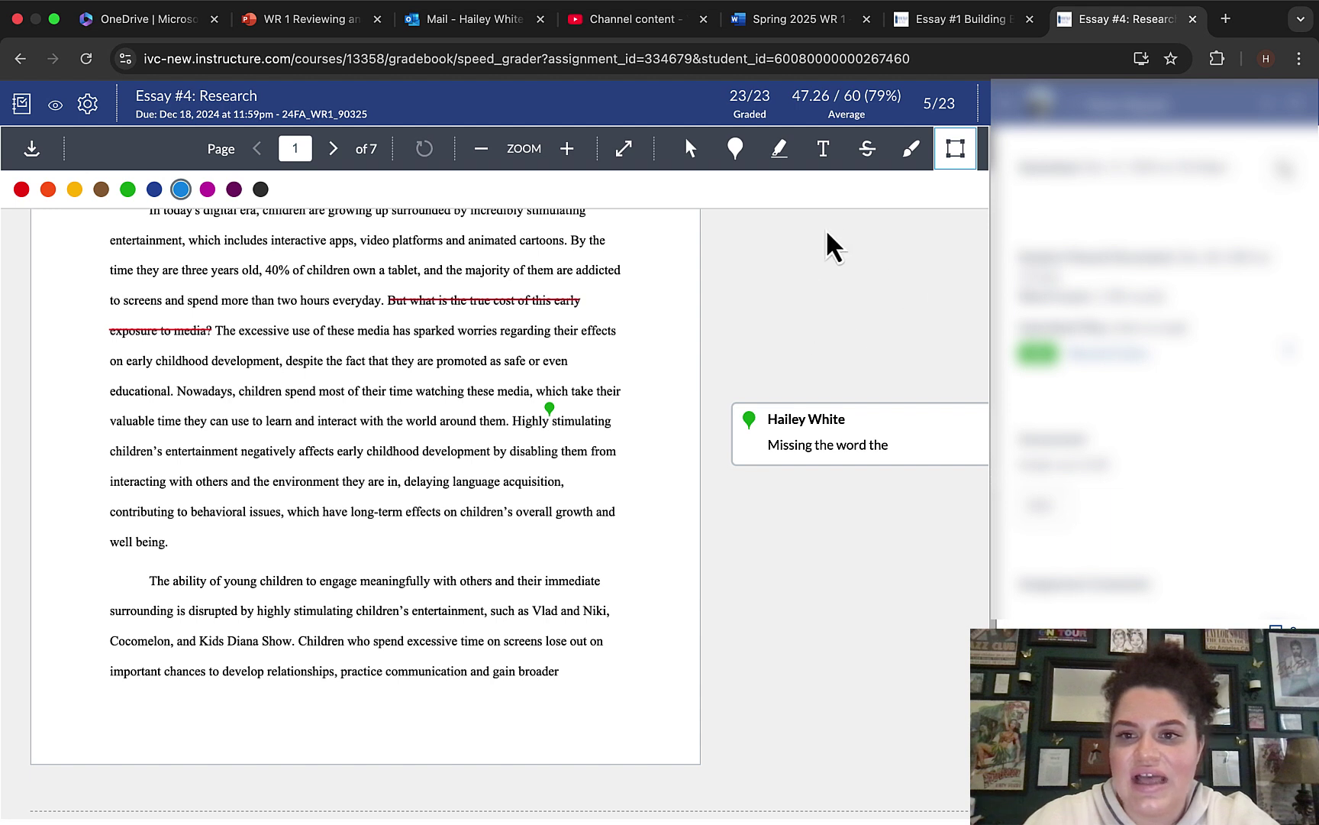
{"action": "mouse_move", "coordinate": [582, 259]}
{"action": "left_mouse_down"}
{"action": "mouse_move", "coordinate": [665, 267]}
{"action": "mouse_move", "coordinate": [677, 354]}
{"action": "mouse_move", "coordinate": [687, 307]}
{"action": "mouse_move", "coordinate": [582, 258]}
{"action": "left_mouse_up"}
{"action": "scroll", "coordinate": [581, 254], "scroll_direction": "up", "scroll_amount": 3}
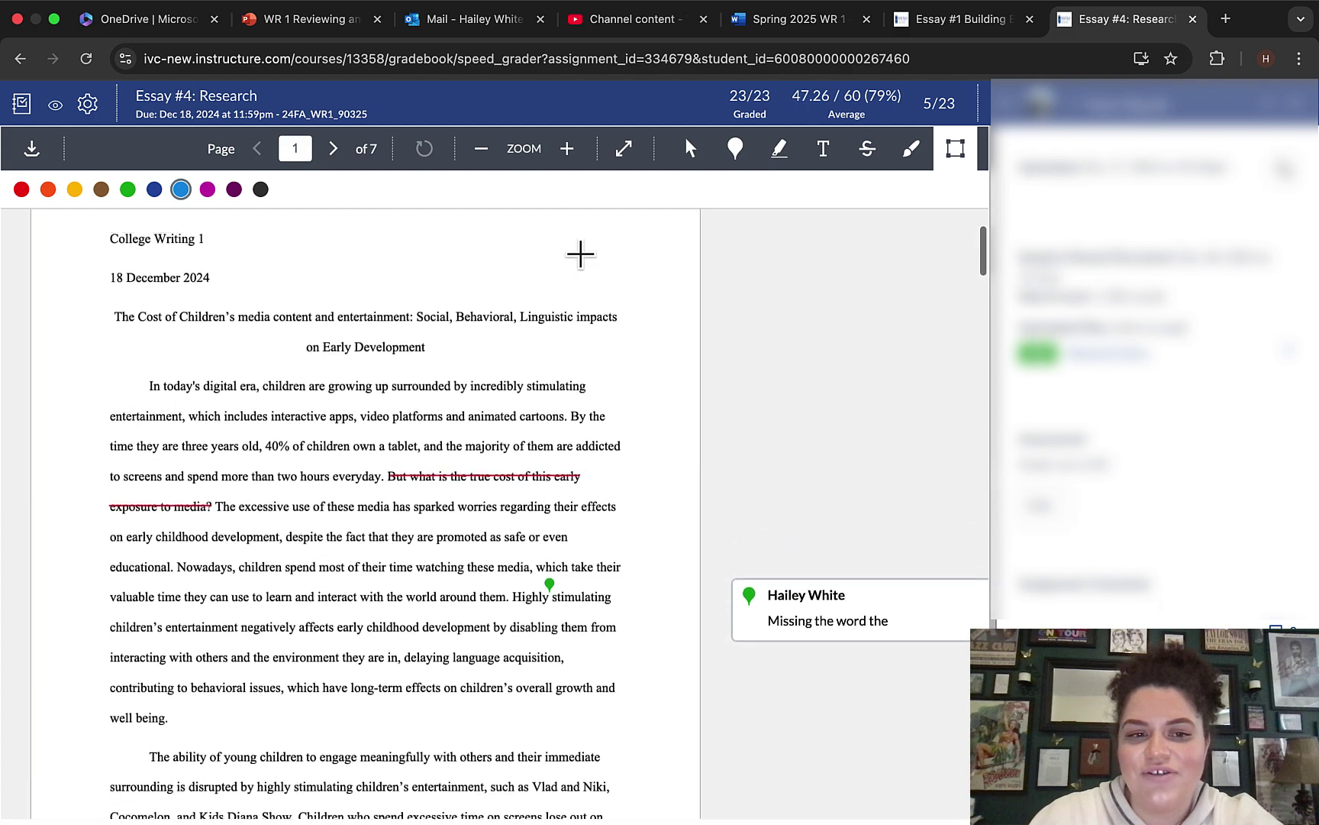
{"action": "scroll", "coordinate": [580, 253], "scroll_direction": "down", "scroll_amount": 5}
{"action": "scroll", "coordinate": [580, 253], "scroll_direction": "down", "scroll_amount": 2}
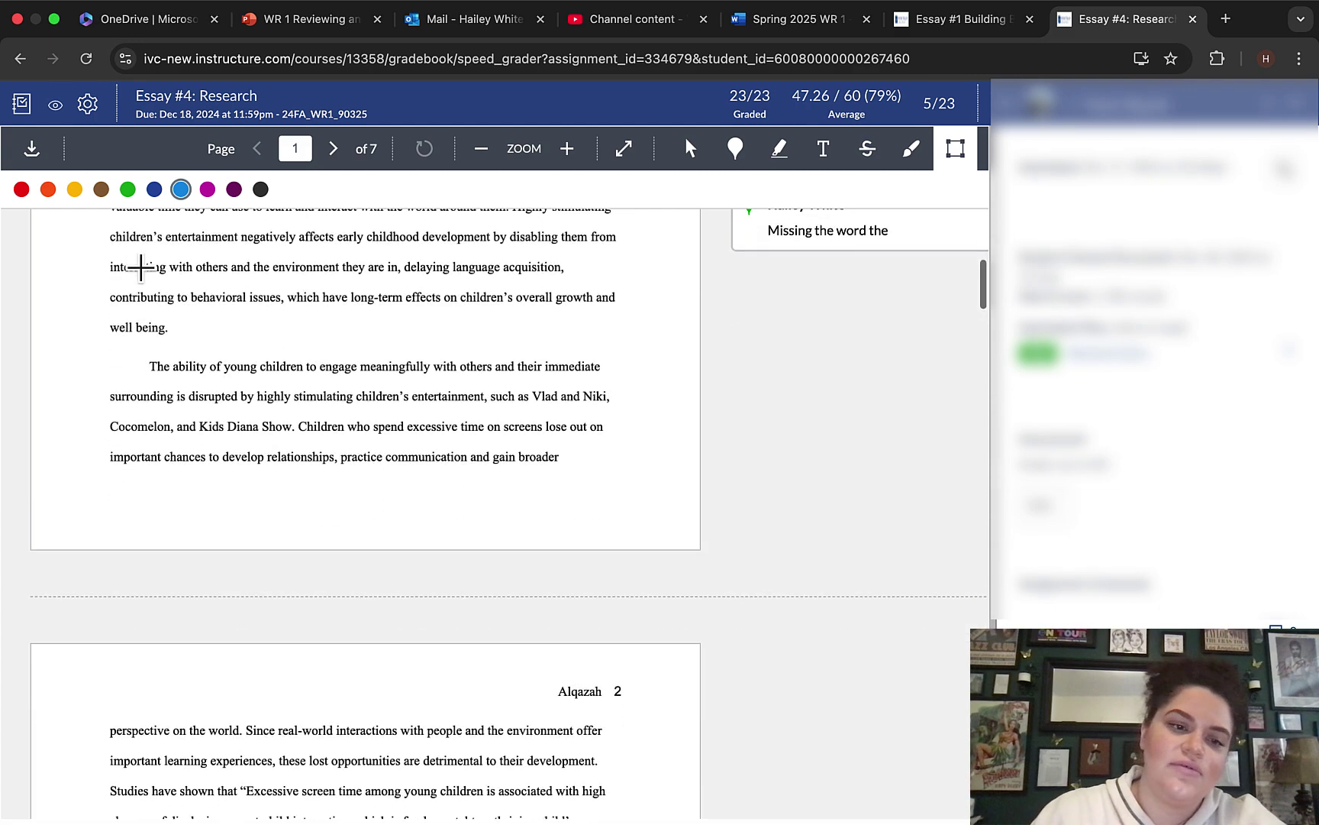
{"action": "scroll", "coordinate": [102, 348], "scroll_direction": "down", "scroll_amount": 9}
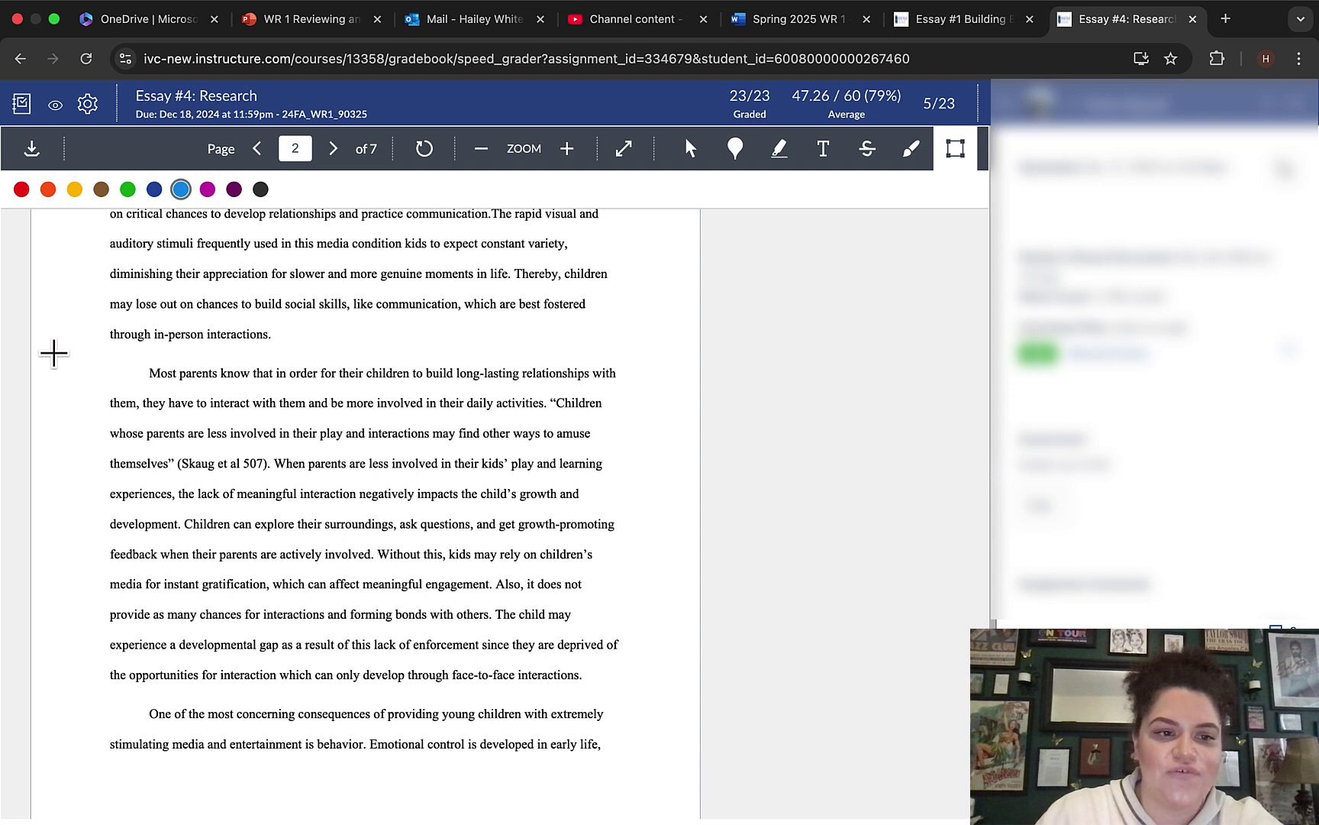
Box the paragraph beginning "Most parents know" with a blue area annotation and comment "Move this paragraph to body paragraph #1"
{"action": "mouse_move", "coordinate": [54, 353]}
{"action": "left_mouse_down"}
{"action": "mouse_move", "coordinate": [284, 363]}
{"action": "mouse_move", "coordinate": [640, 468]}
{"action": "mouse_move", "coordinate": [670, 523]}
{"action": "mouse_move", "coordinate": [648, 659]}
{"action": "mouse_move", "coordinate": [685, 686]}
{"action": "left_mouse_up"}
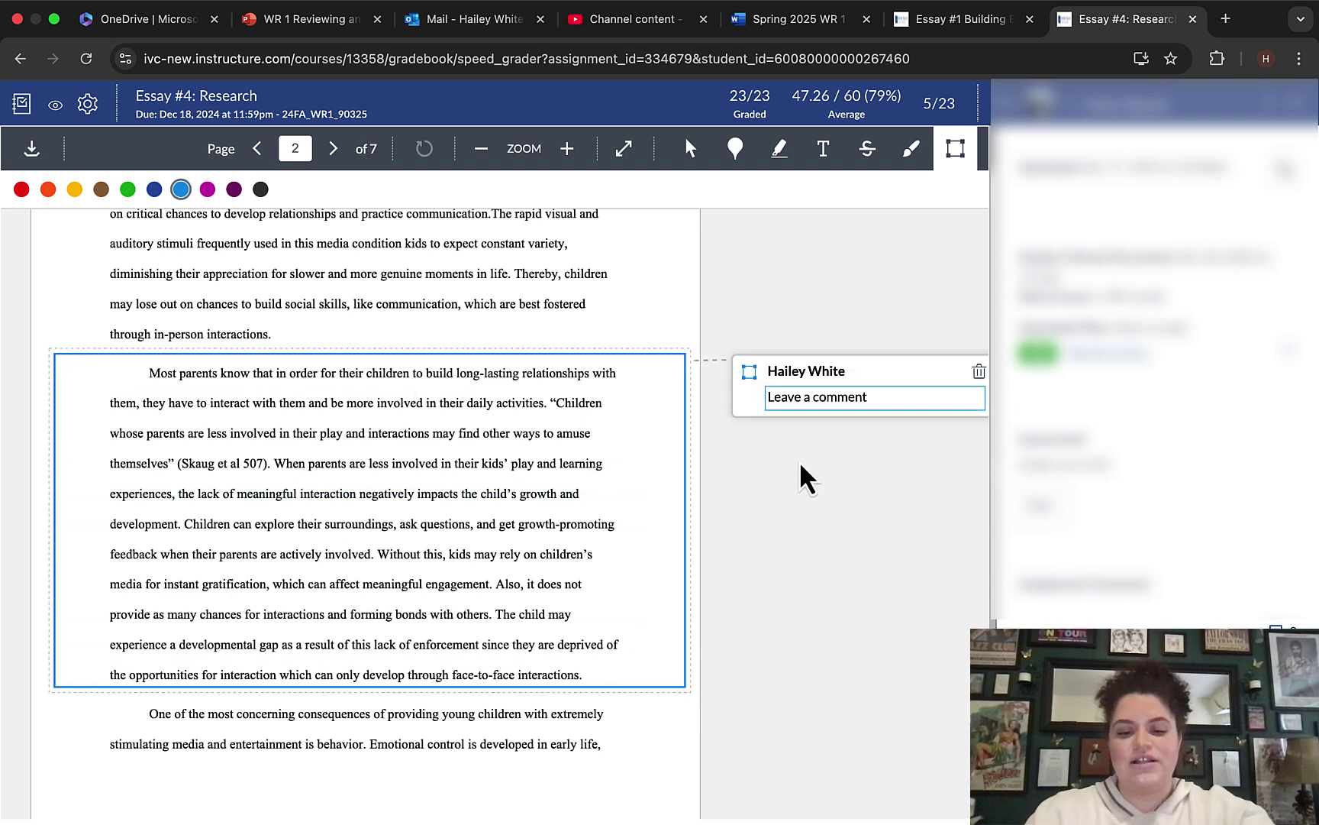
{"action": "type", "text": "Move this p"}
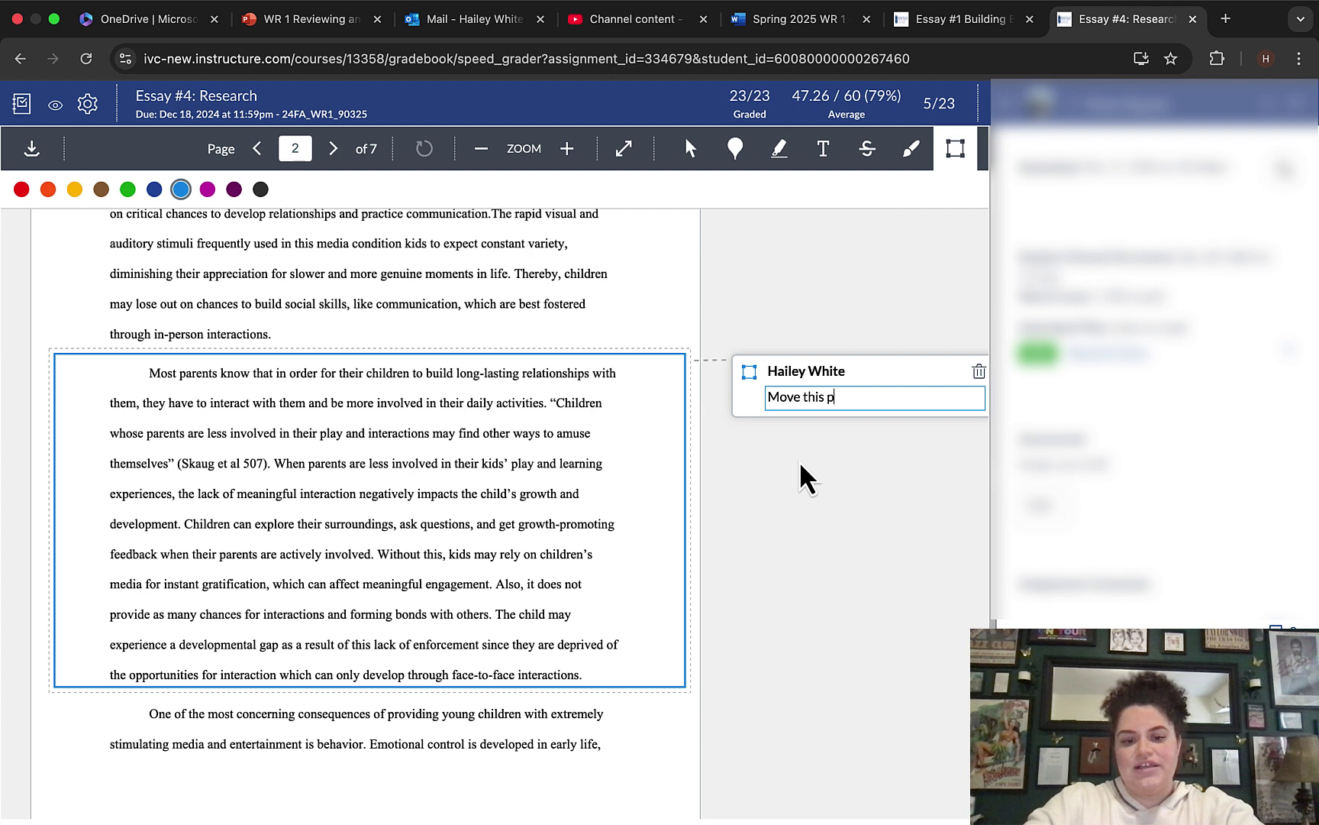
{"action": "type", "text": "aragraph to b"}
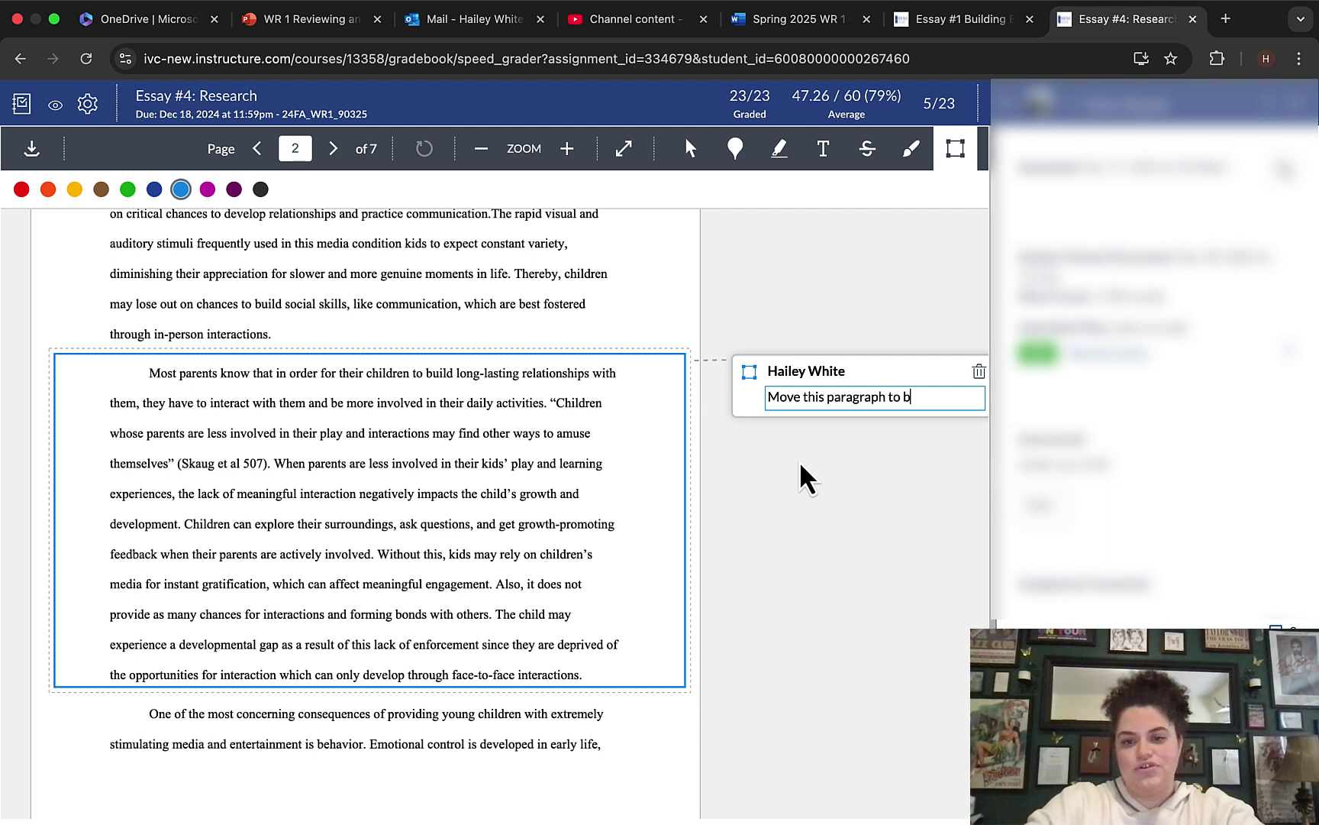
{"action": "type", "text": "ody paragraph #1"}
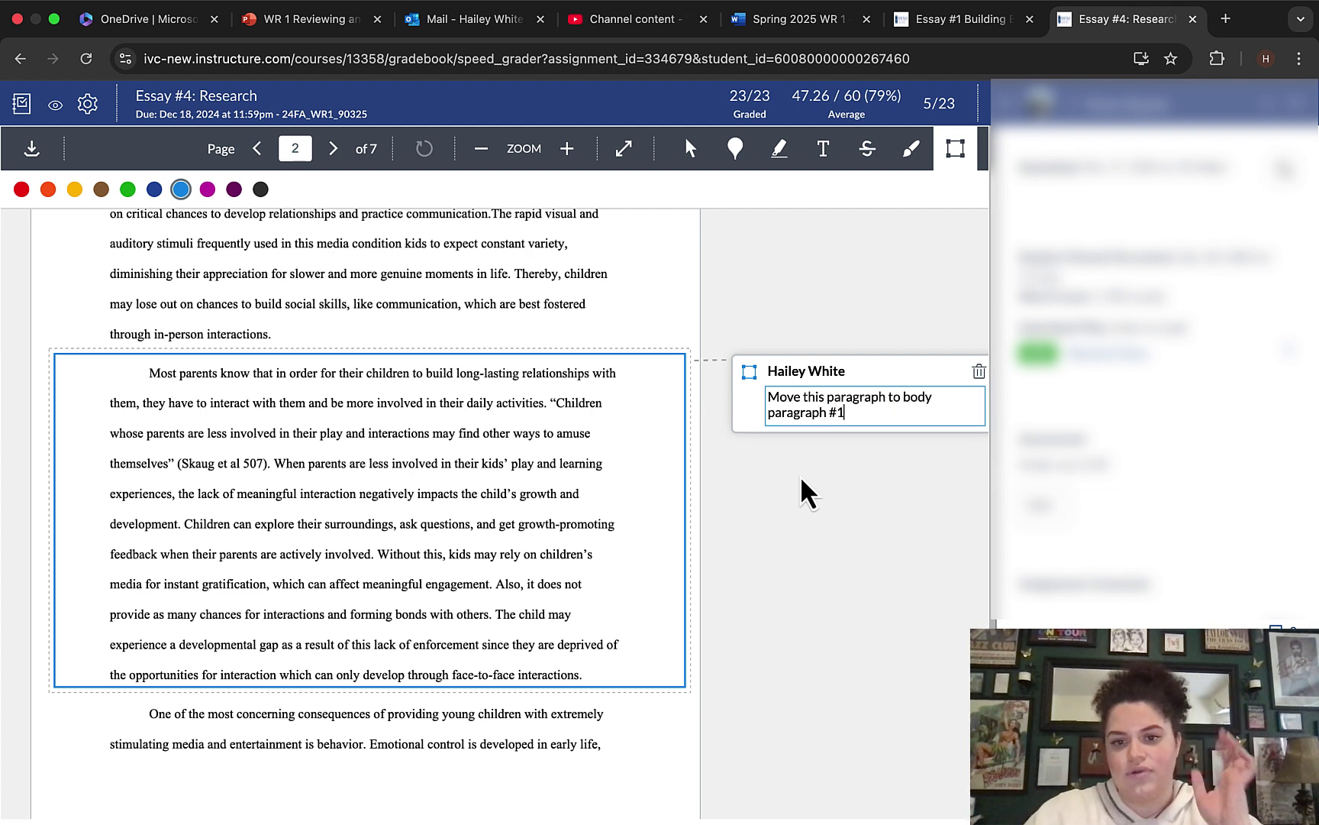
{"action": "left_click", "coordinate": [801, 479]}
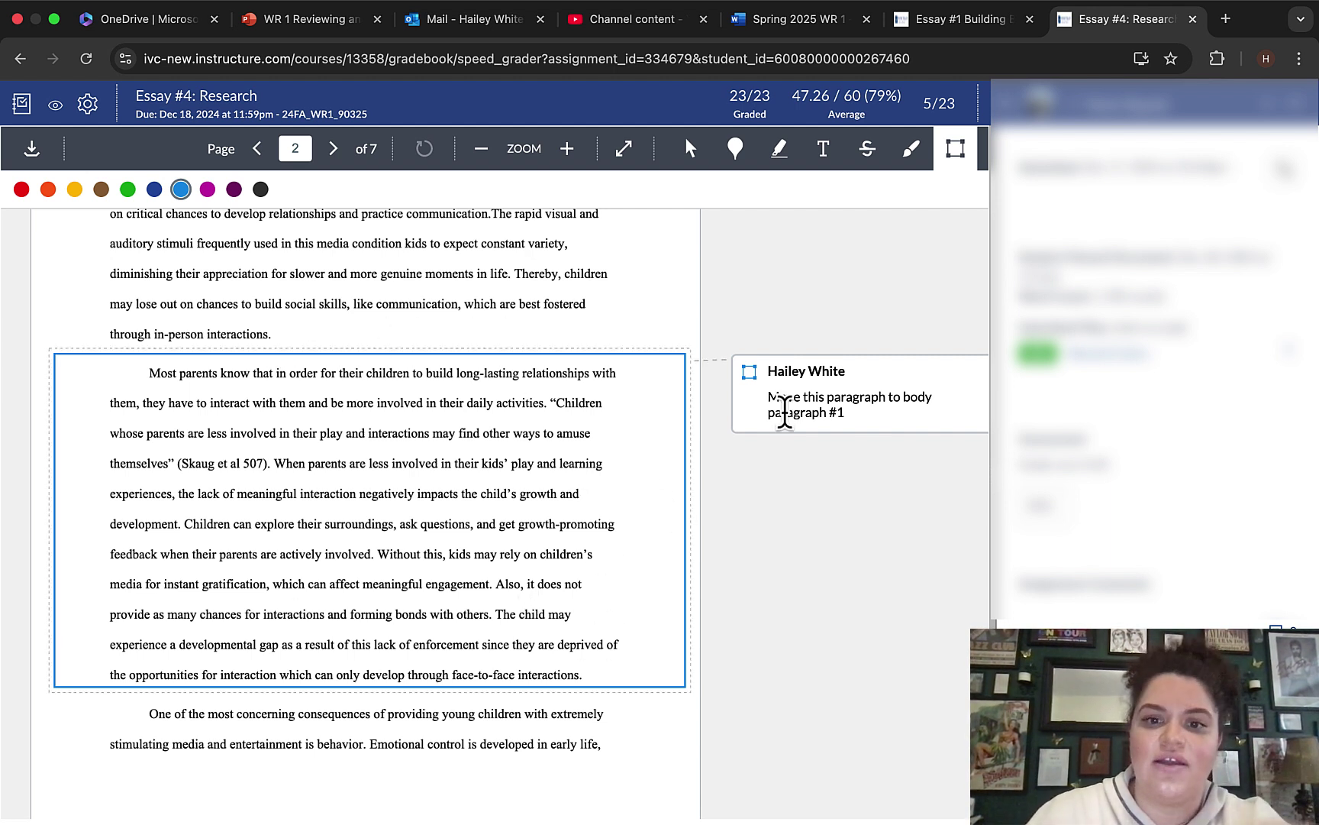
Delete the blue area annotation around the "Most parents know" paragraph along with its comment
{"action": "left_click", "coordinate": [622, 352]}
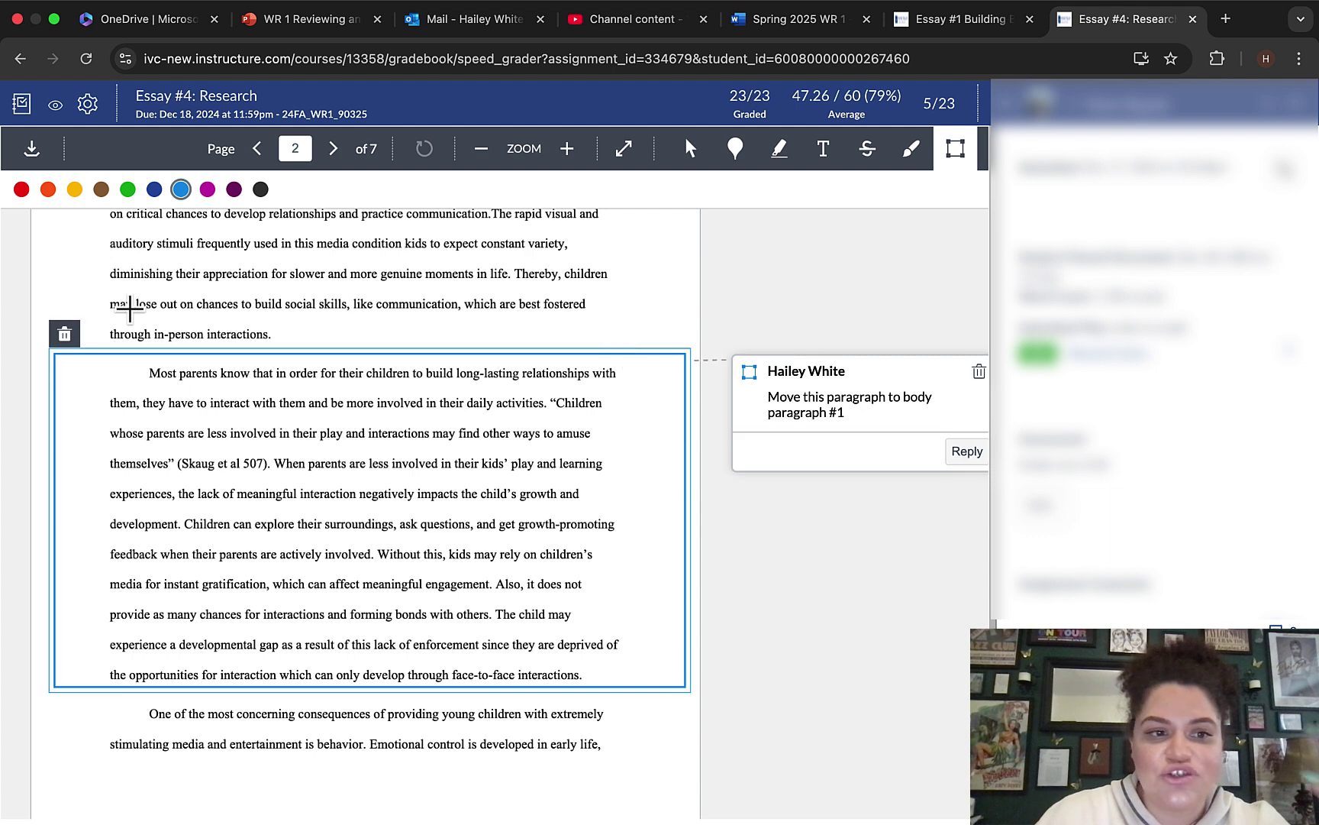
{"action": "left_click", "coordinate": [64, 334]}
{"action": "left_click", "coordinate": [392, 290]}
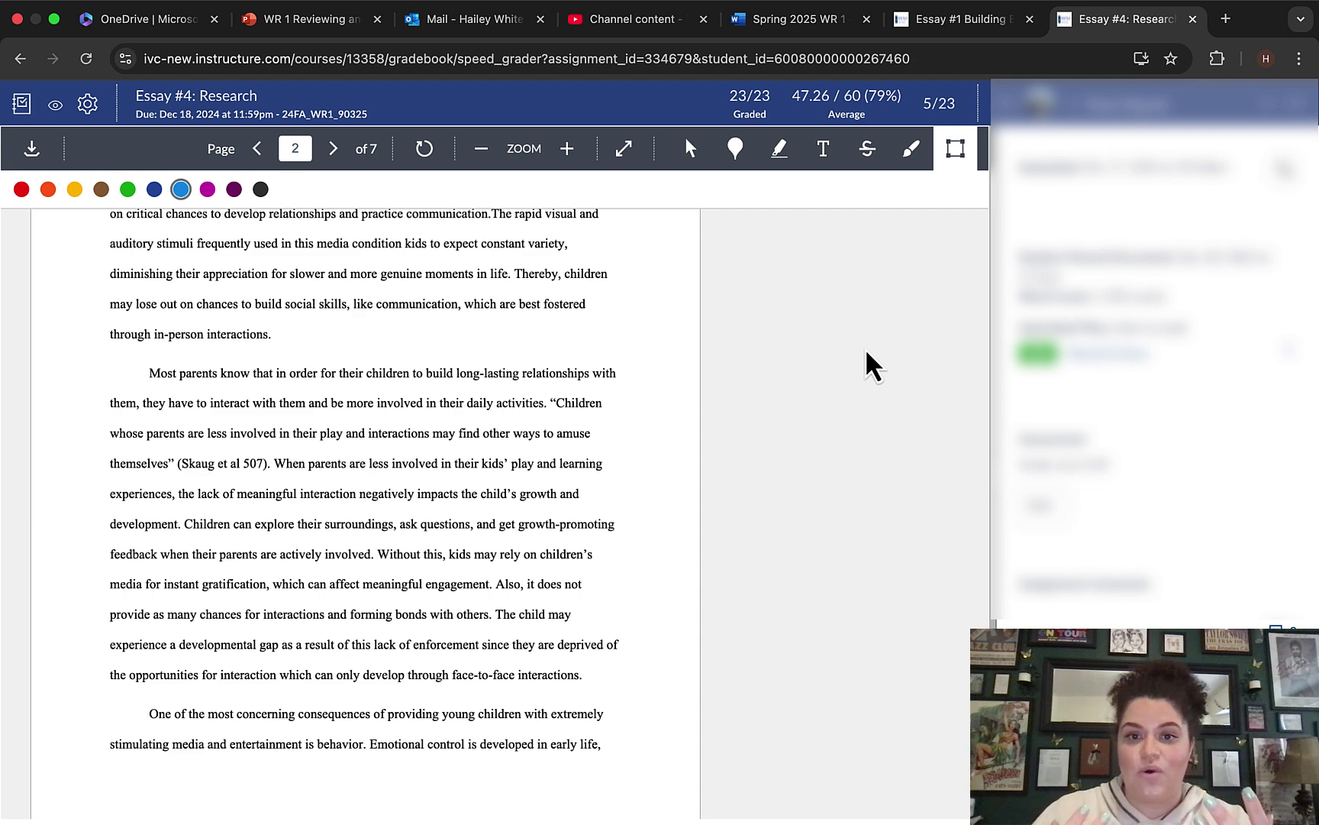
View the Essay #1 Building Block 2 assignment page and return to the Assignment Comments box of the Essay #4 submission
{"action": "key", "text": "ctrl+shift+Tab"}
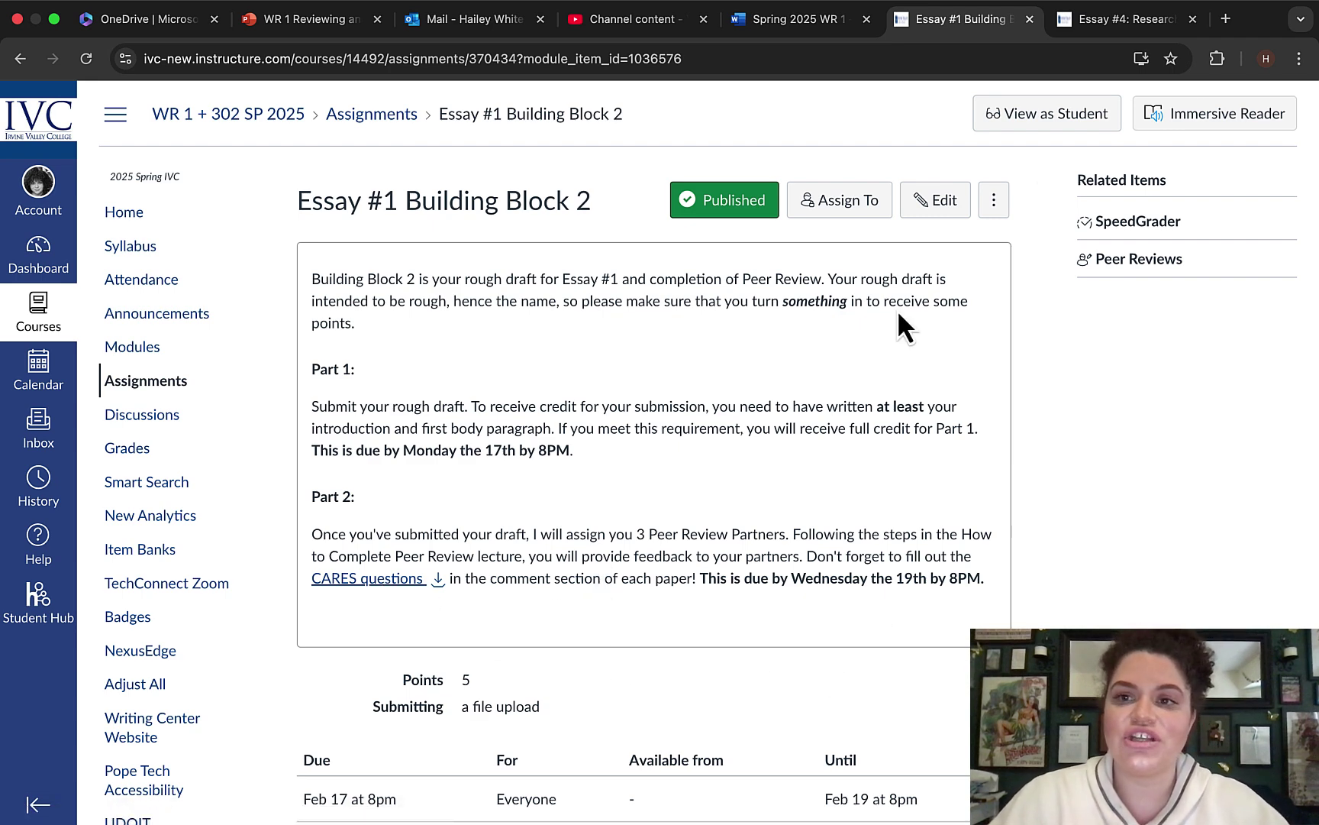
{"action": "left_click", "coordinate": [1116, 26]}
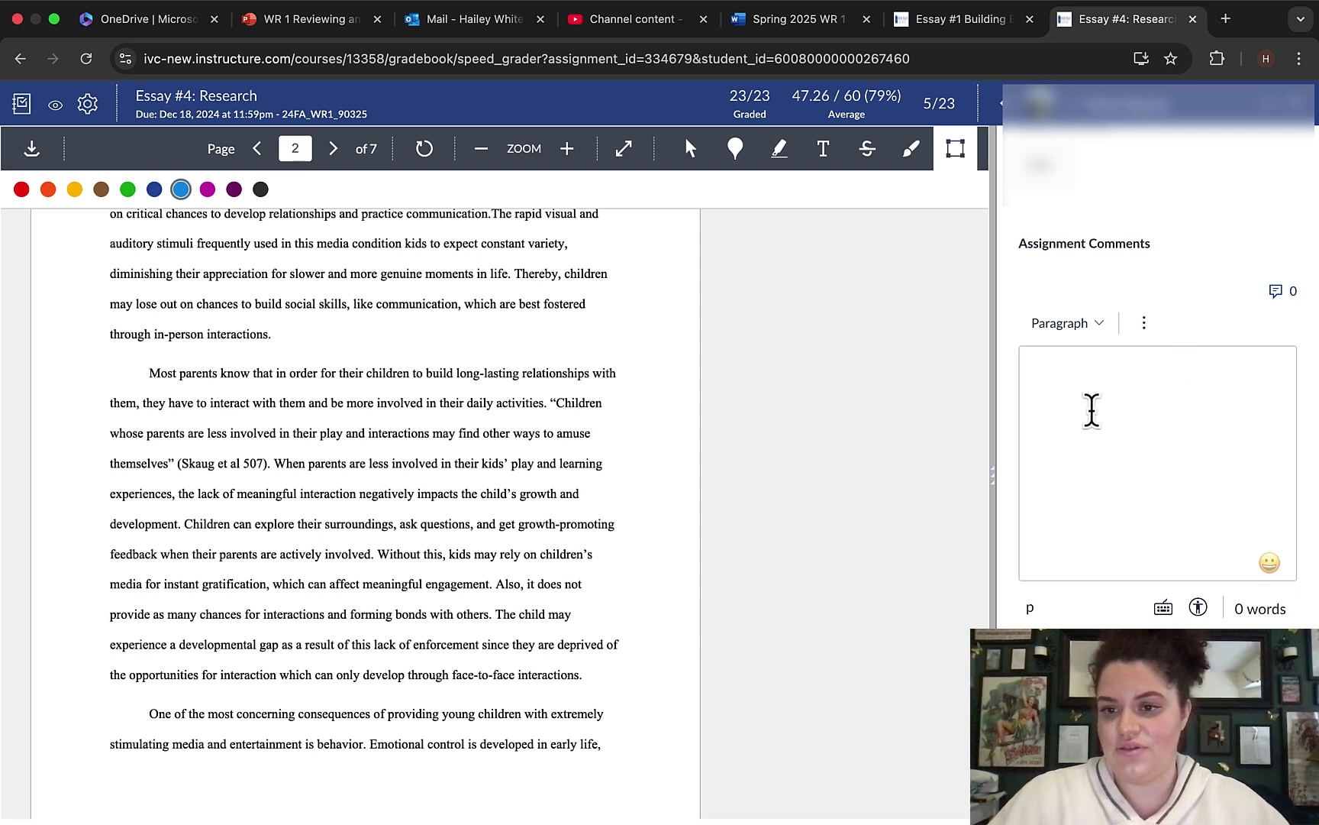
{"action": "left_click", "coordinate": [1075, 391]}
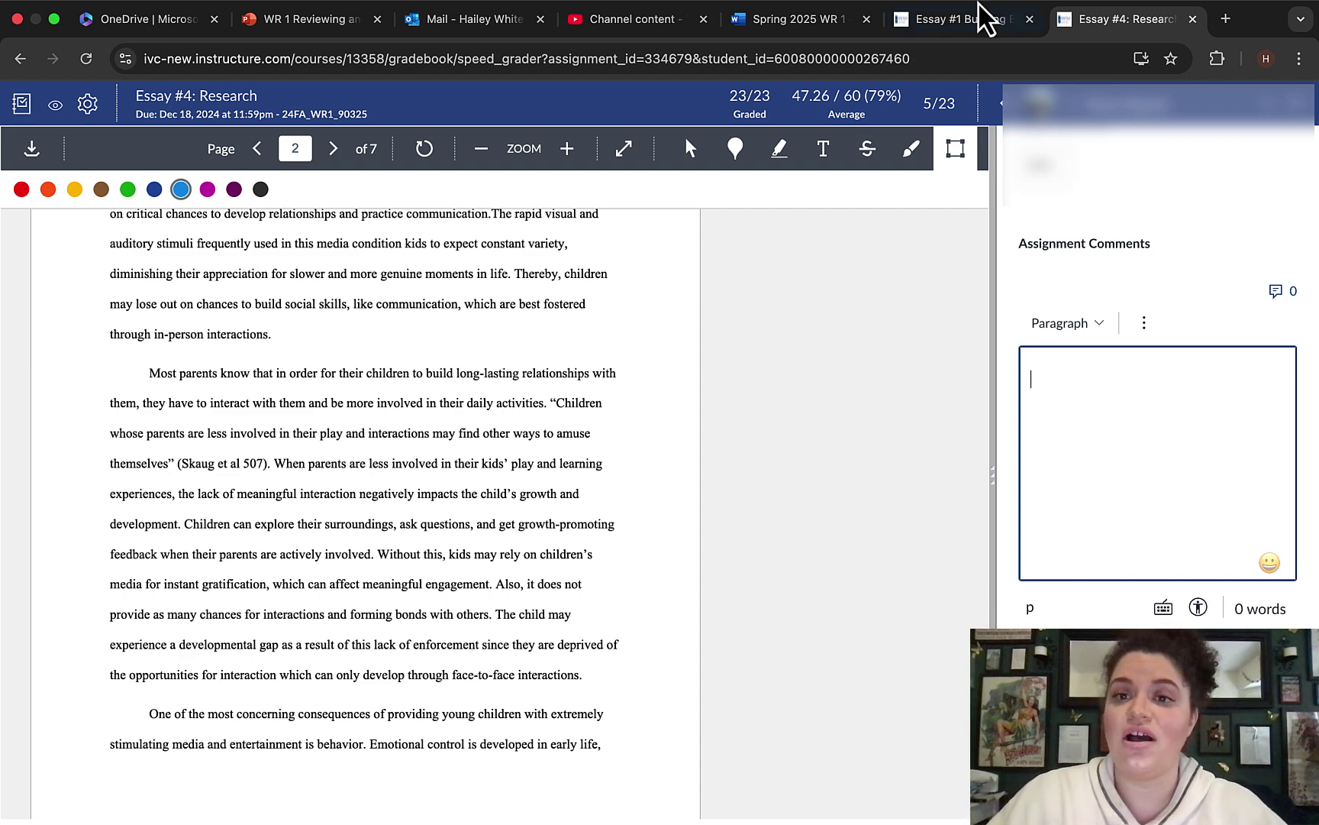
Open the CARES questions linked in the Essay #1 Building Block 2 assignment and read through the peer review instructions
{"action": "left_click", "coordinate": [951, 18]}
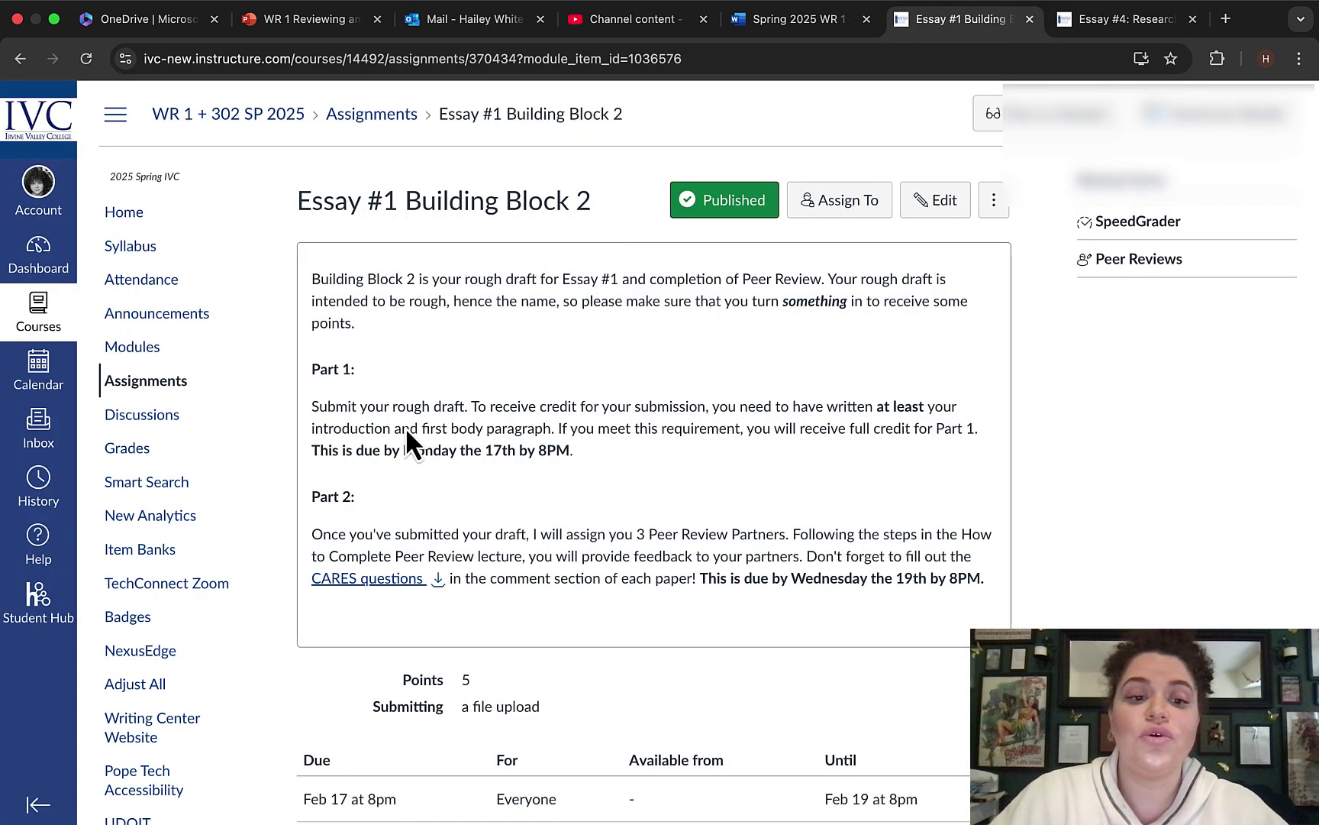
{"action": "left_click", "coordinate": [369, 578]}
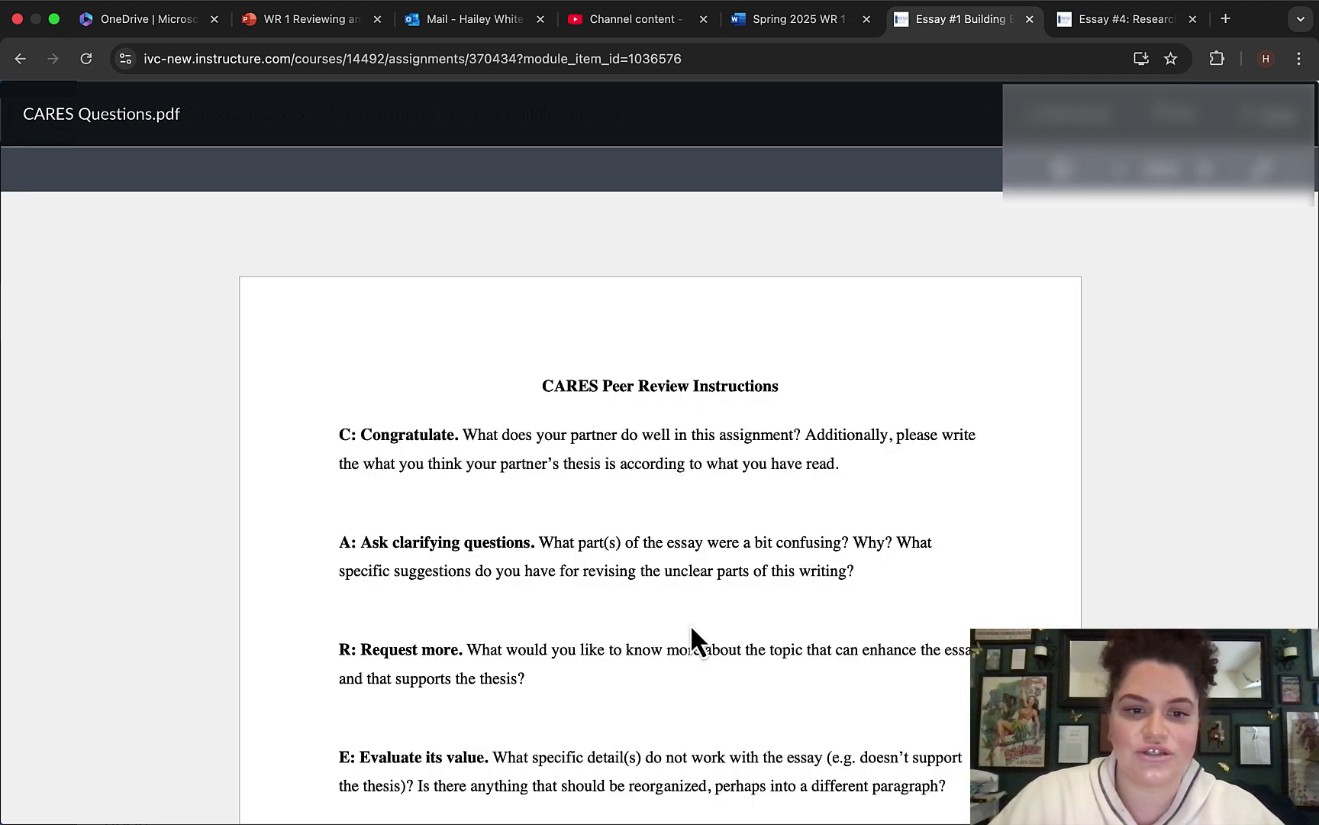
{"action": "scroll", "coordinate": [691, 624], "scroll_direction": "down", "scroll_amount": 5}
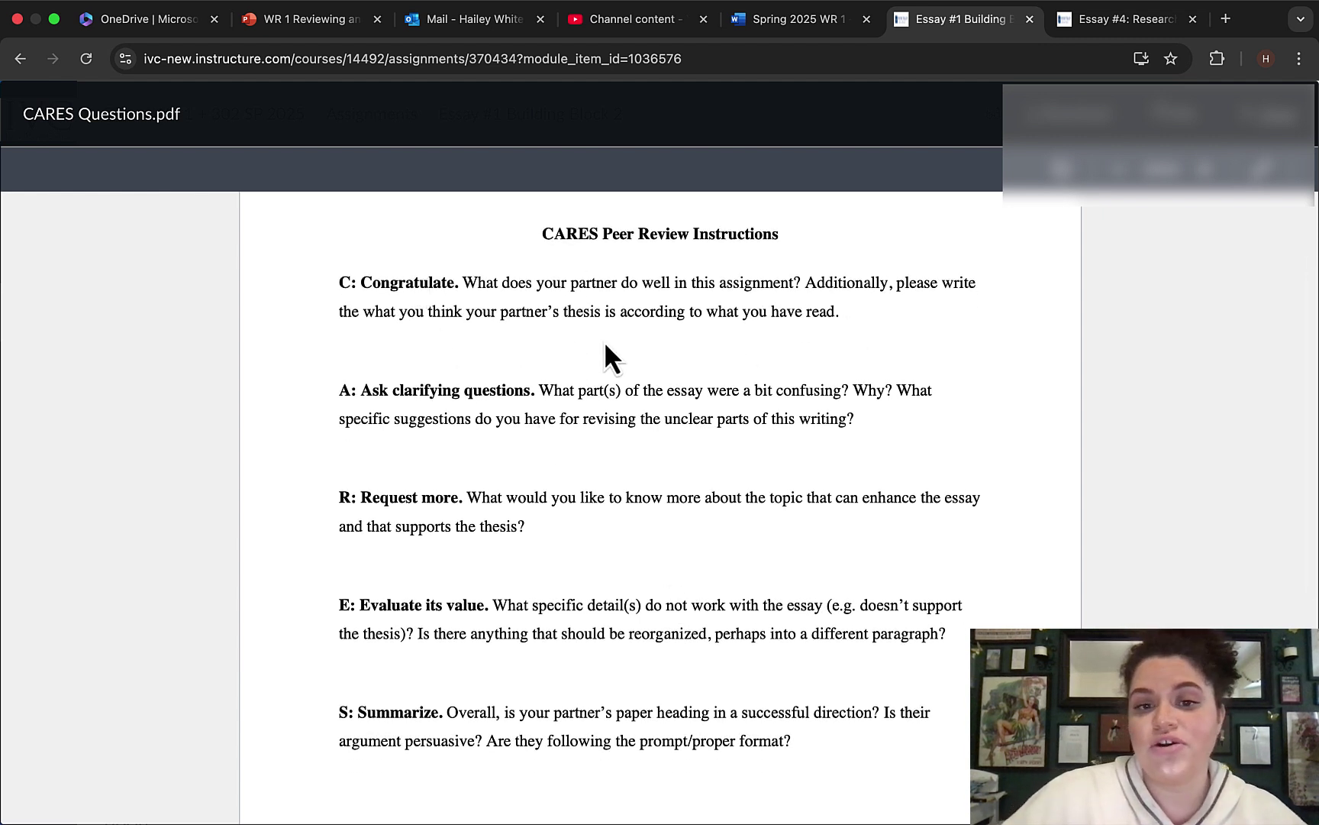
{"action": "scroll", "coordinate": [642, 345], "scroll_direction": "down", "scroll_amount": 1}
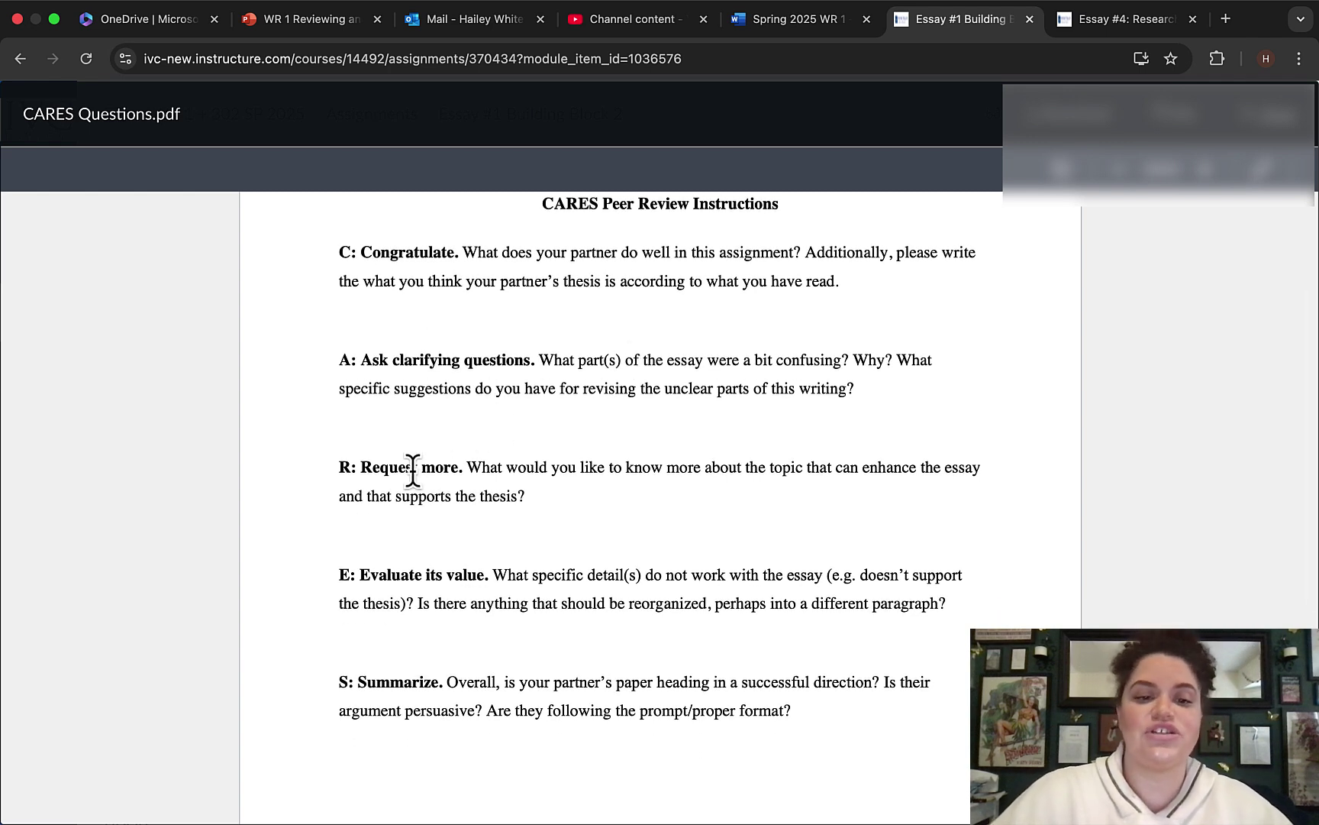
{"action": "scroll", "coordinate": [413, 468], "scroll_direction": "down", "scroll_amount": 3}
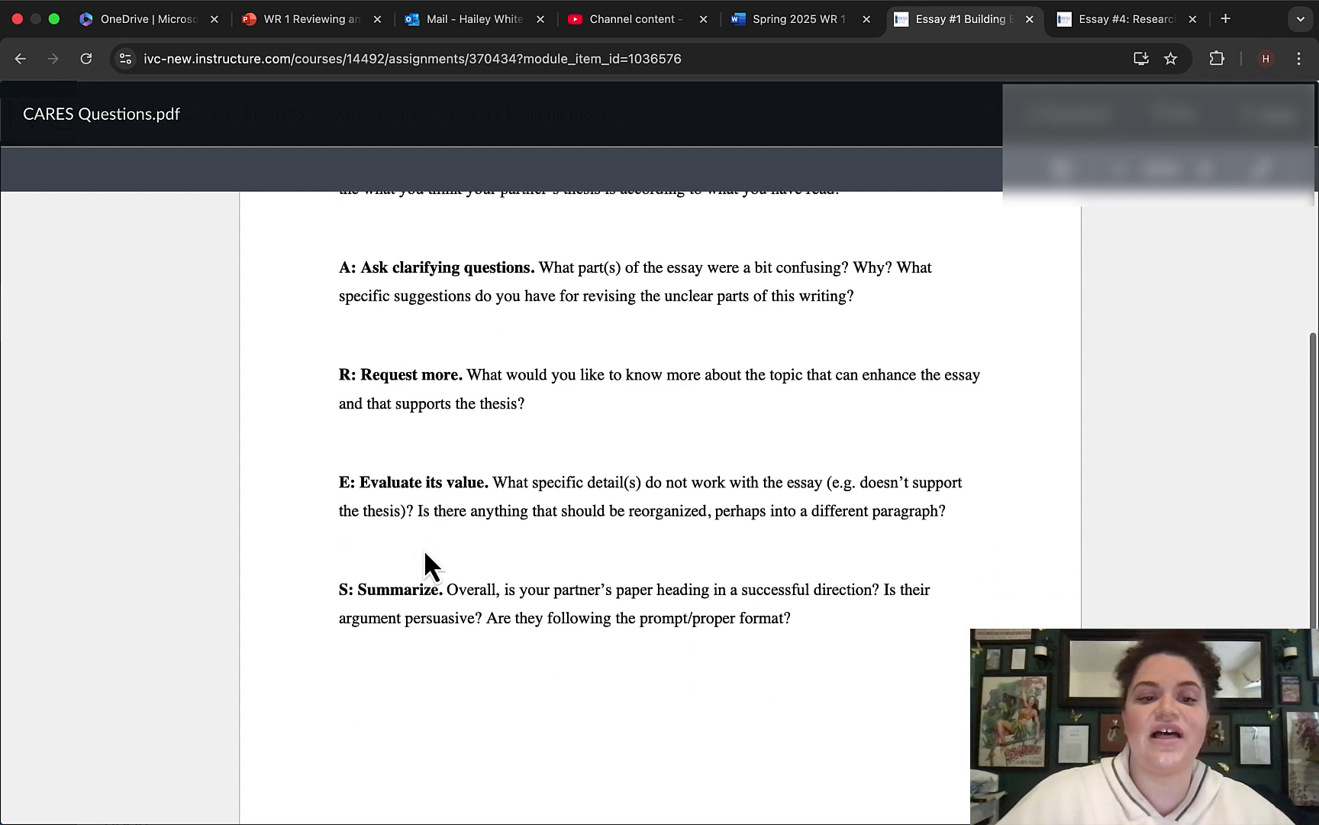
{"action": "scroll", "coordinate": [426, 604], "scroll_direction": "up", "scroll_amount": 5}
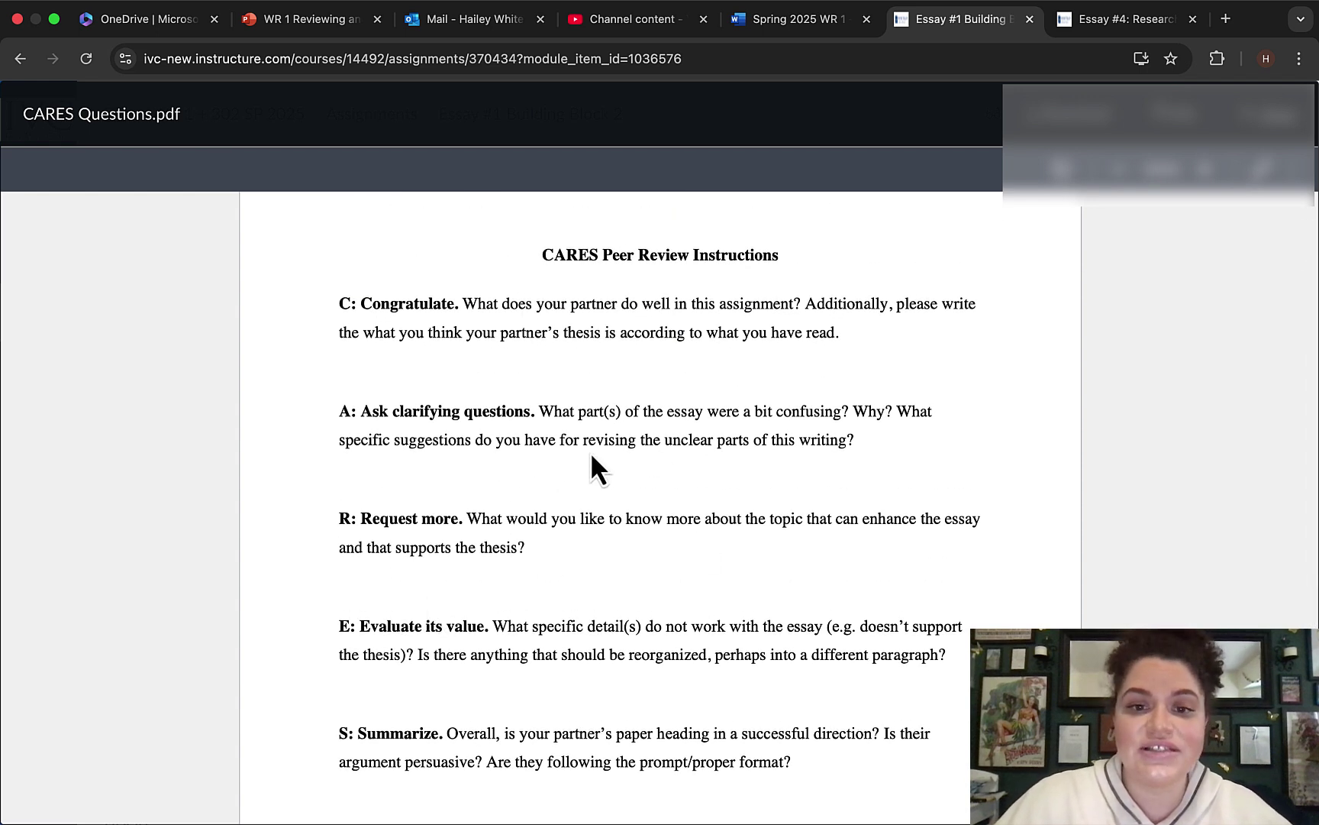
Return to the Essay #4 submission and enter "C:", "A:", "R:", "E:" and "S;" on separate lines of the assignment comment
{"action": "left_click", "coordinate": [1119, 21]}
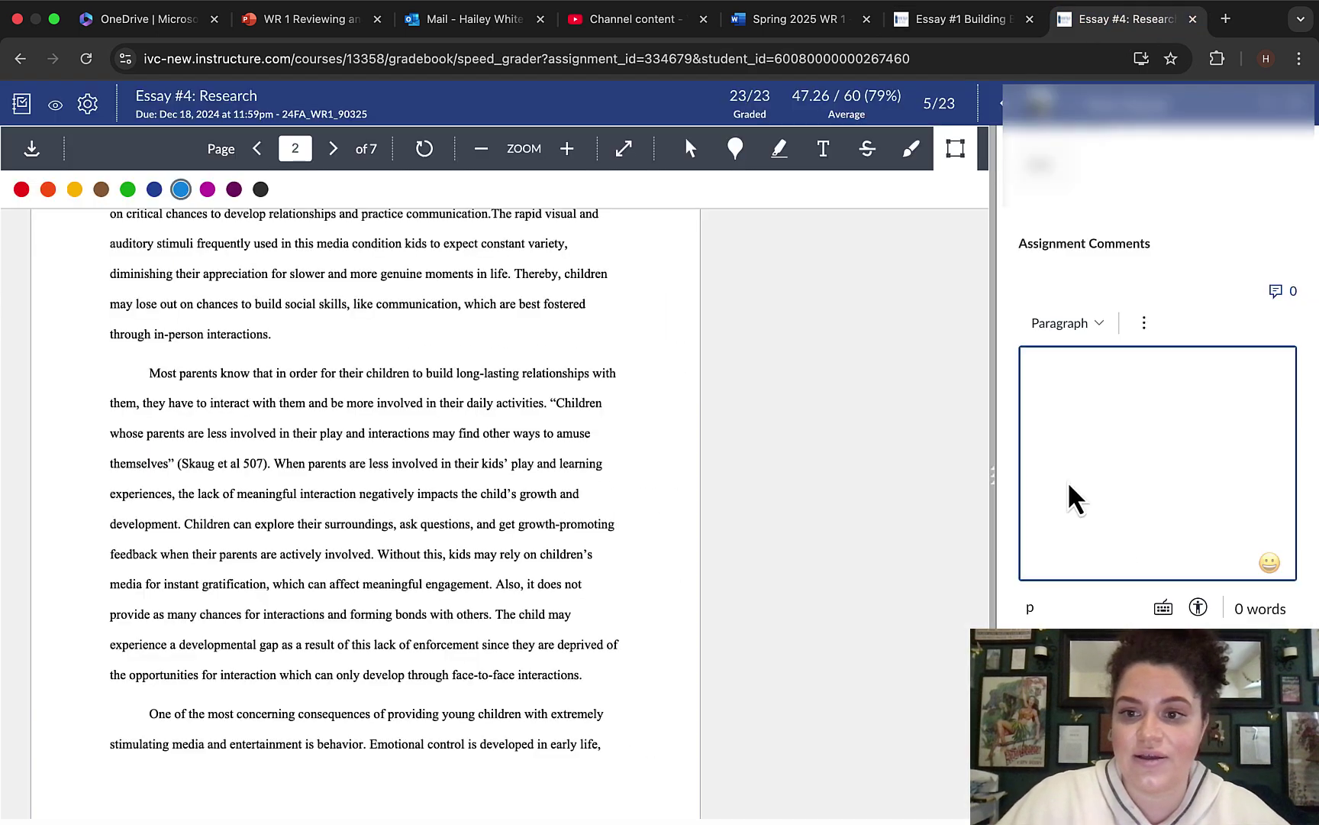
{"action": "left_click", "coordinate": [1058, 415]}
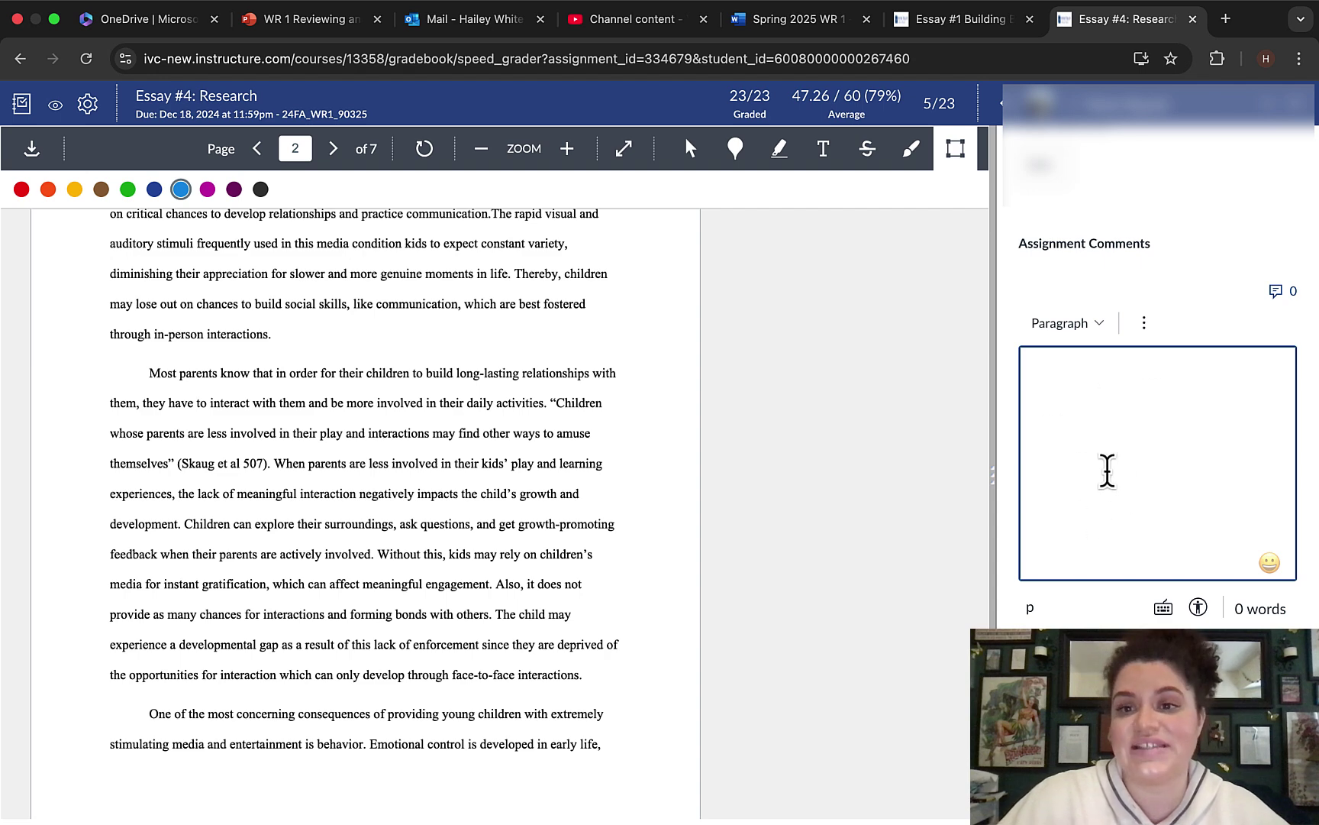
{"action": "left_click", "coordinate": [946, 19]}
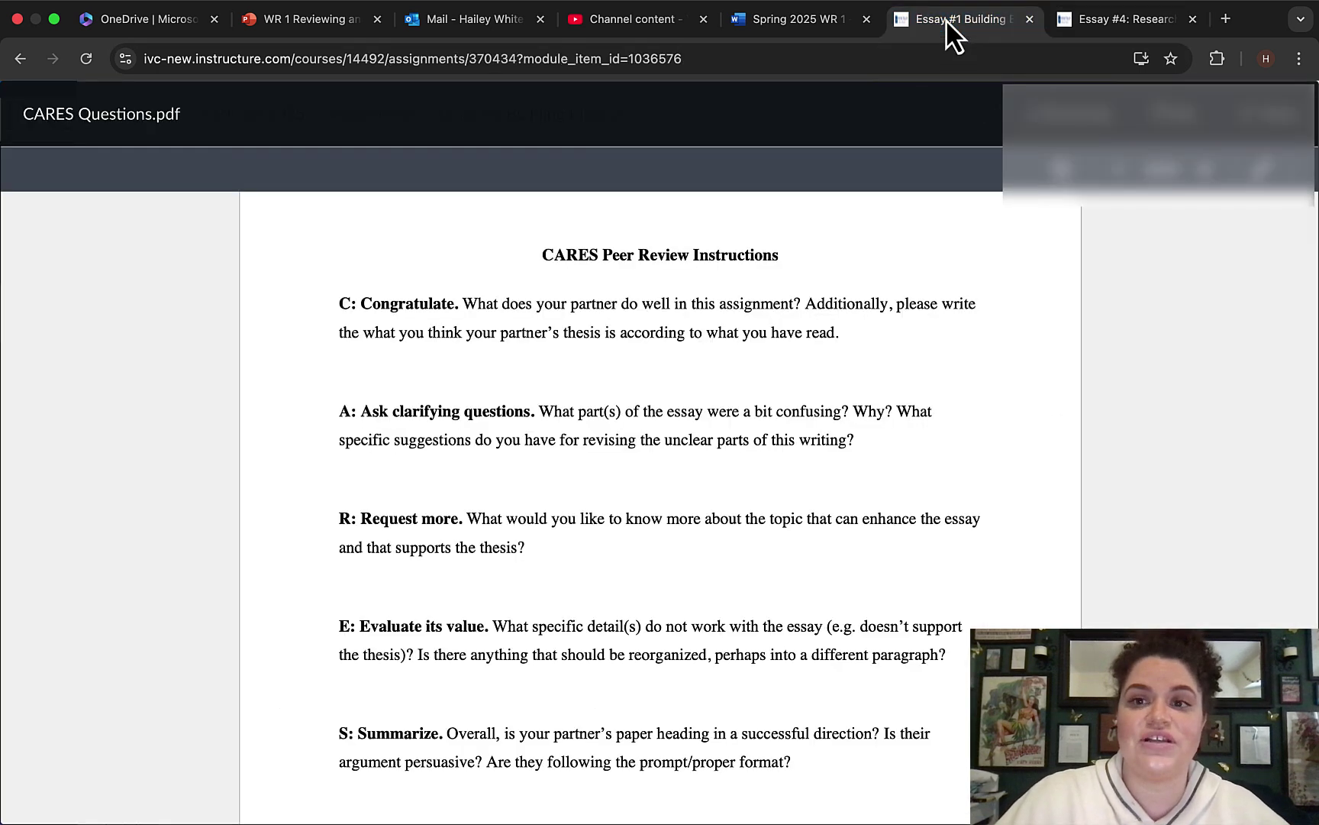
{"action": "left_click", "coordinate": [1104, 24]}
{"action": "type", "text": "C:"}
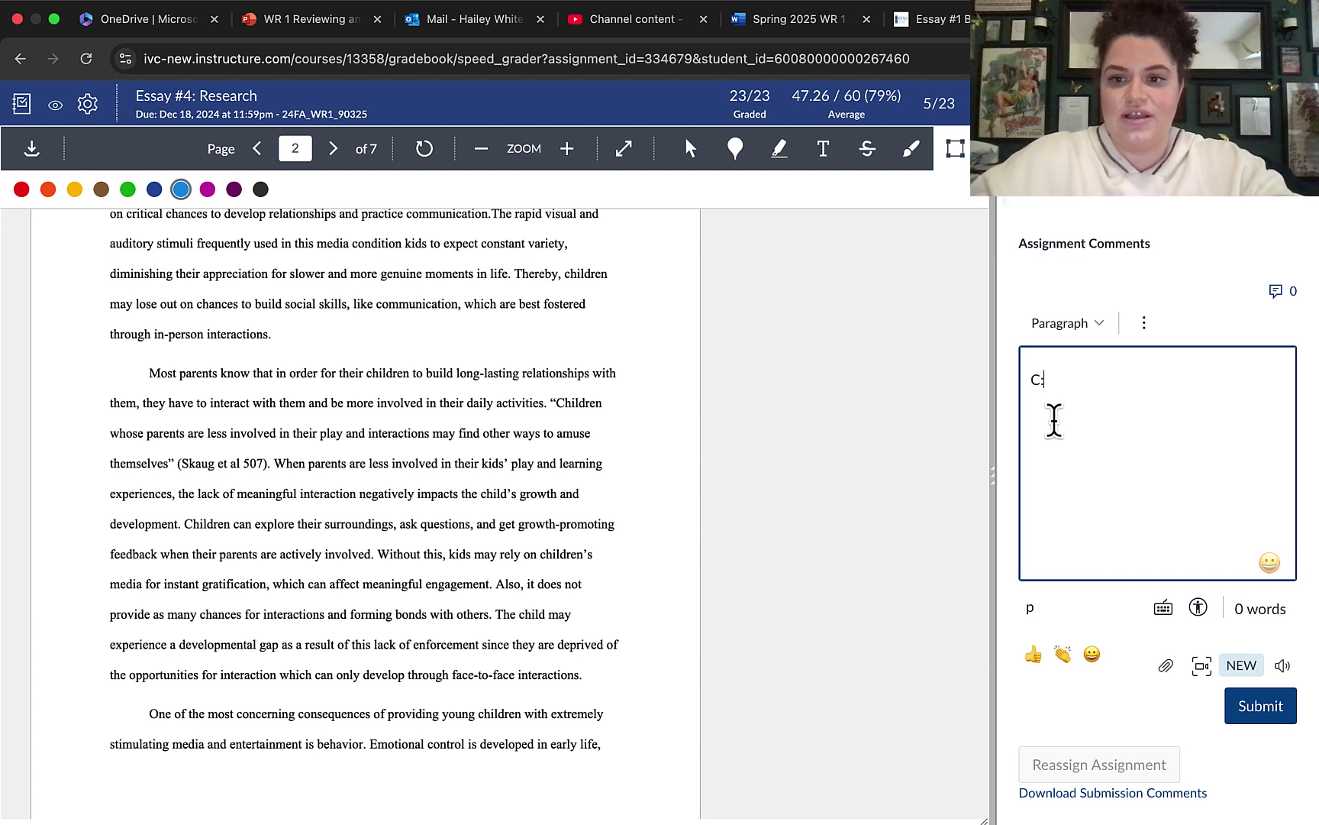
{"action": "key", "text": "Return"}
{"action": "type", "text": "A:"}
{"action": "key", "text": "Return"}
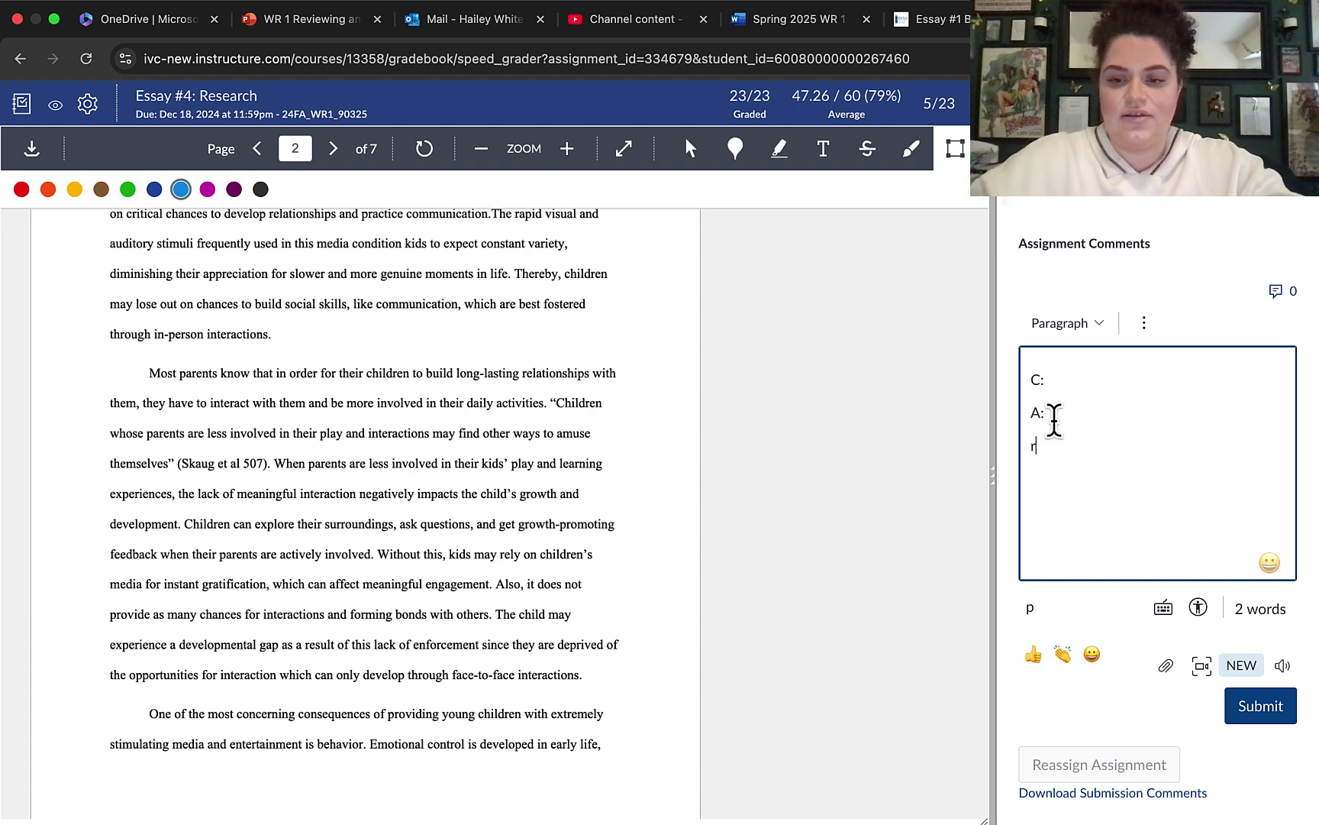
{"action": "type", "text": "R:"}
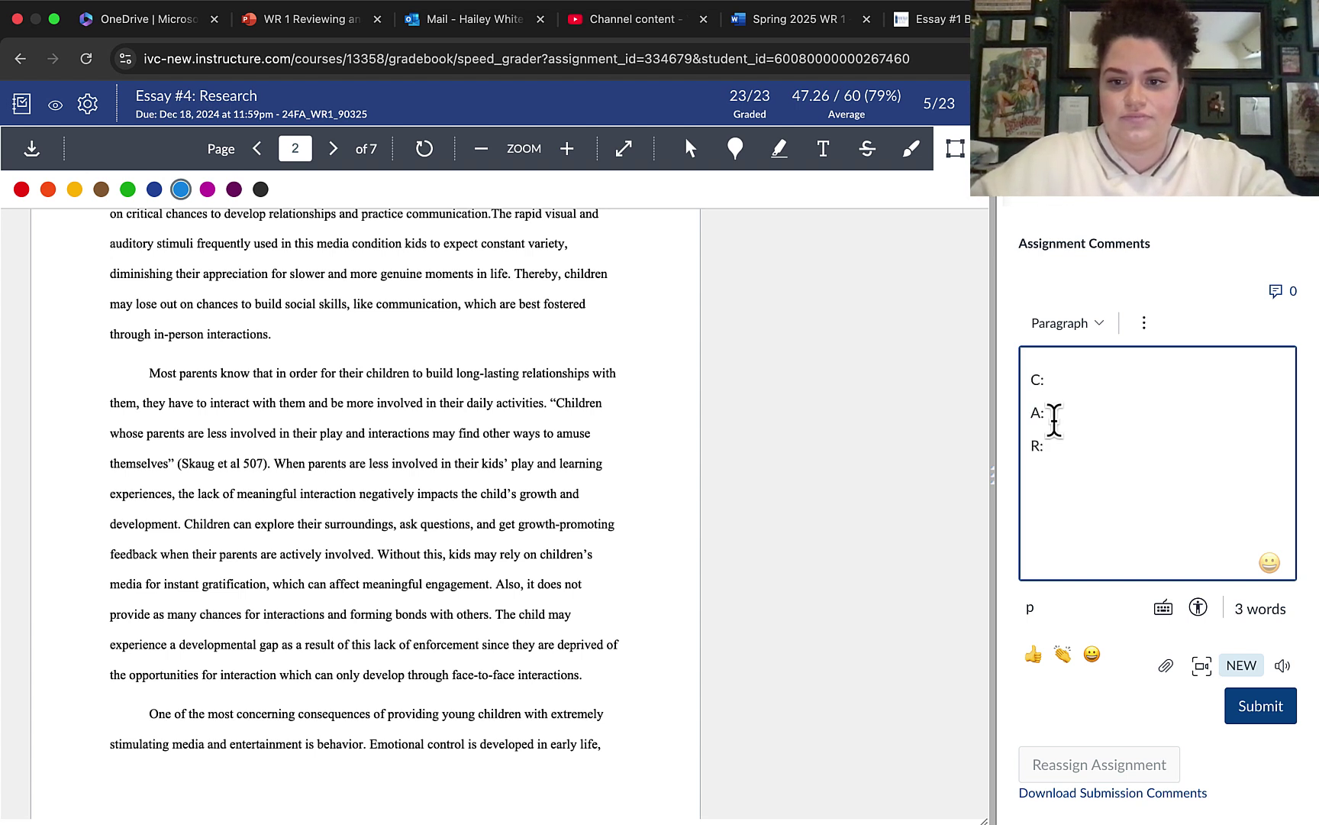
{"action": "key", "text": "Return"}
{"action": "type", "text": "E"}
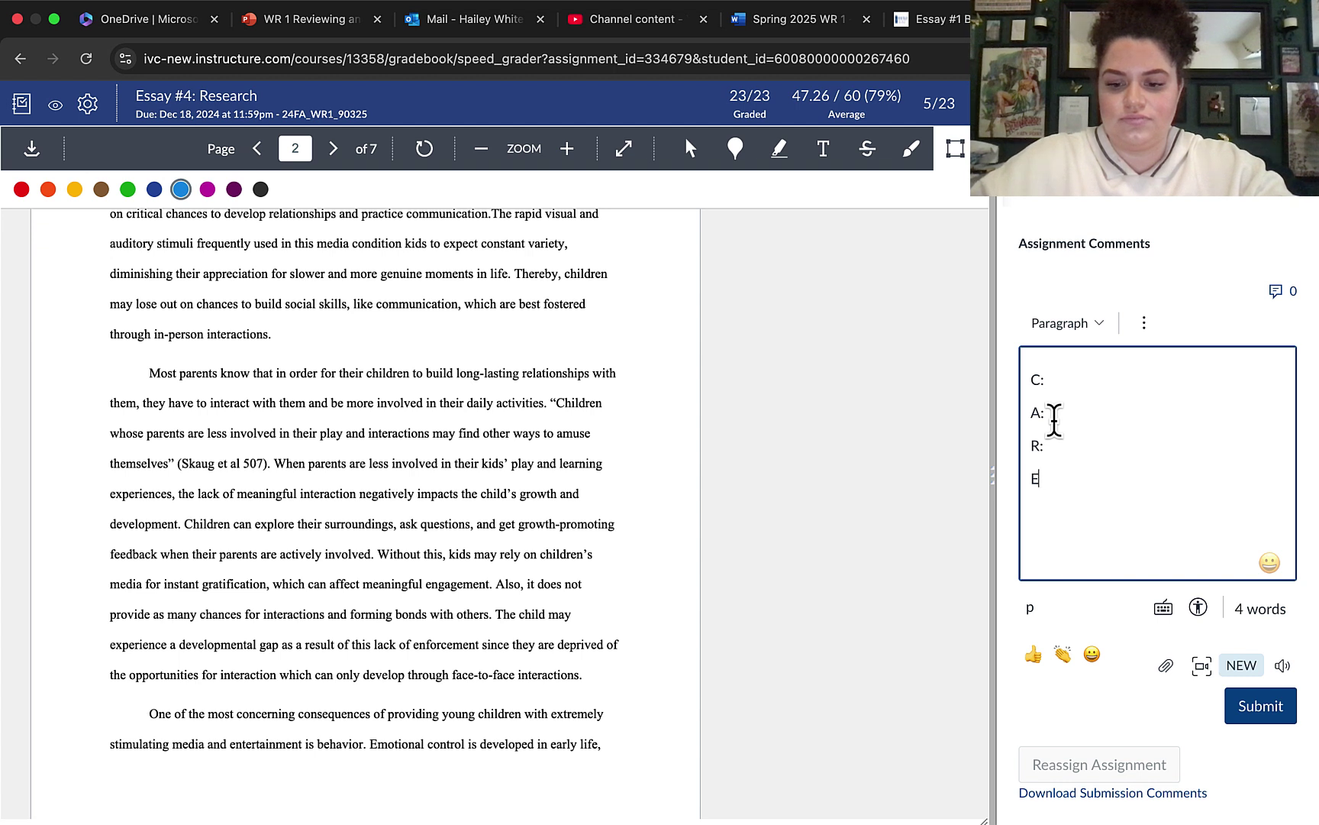
{"action": "type", "text": ":"}
{"action": "key", "text": "Return"}
{"action": "type", "text": "S;"}
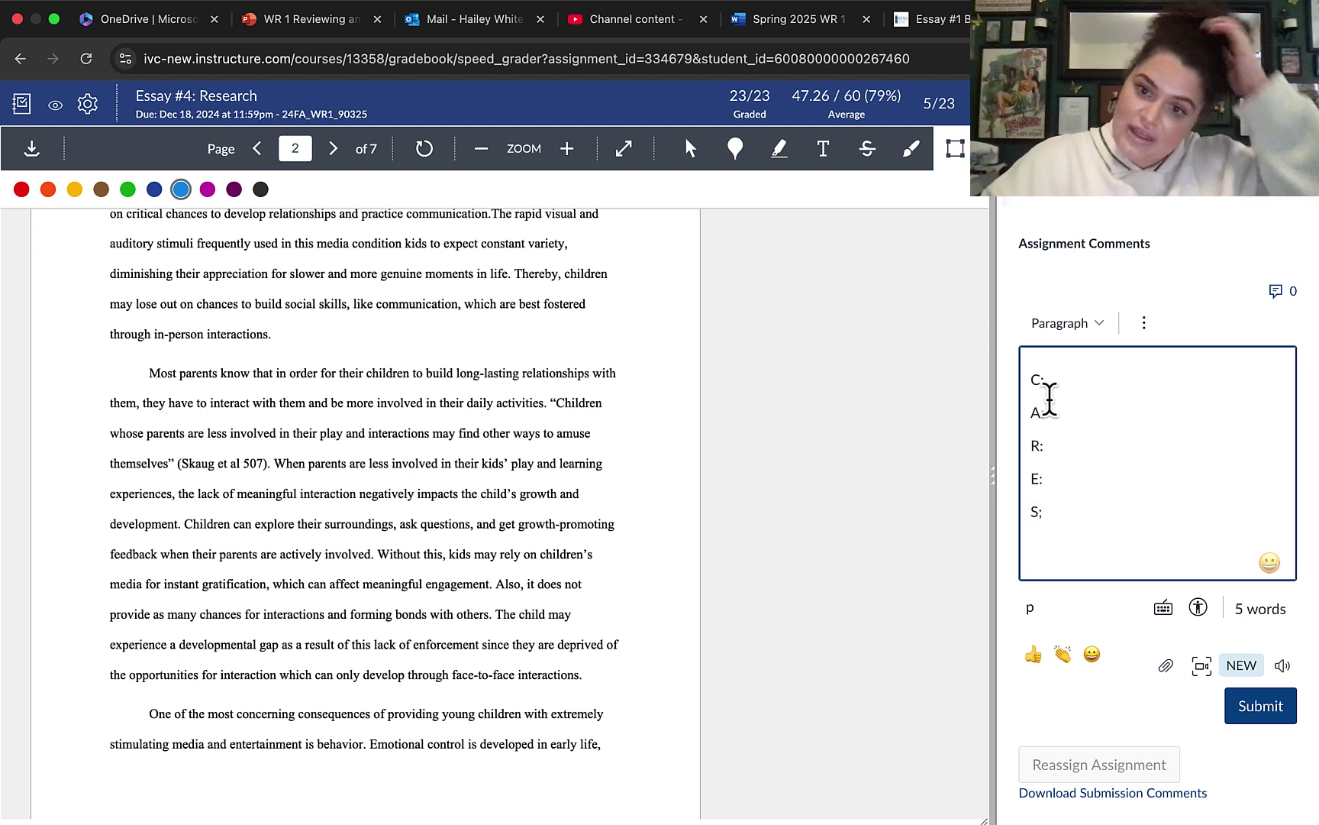
Fill in random placeholder text after the C, A and R labels in the assignment comment
{"action": "left_click", "coordinate": [1053, 374]}
{"action": "type", "text": "deslkafjdedlsfj"}
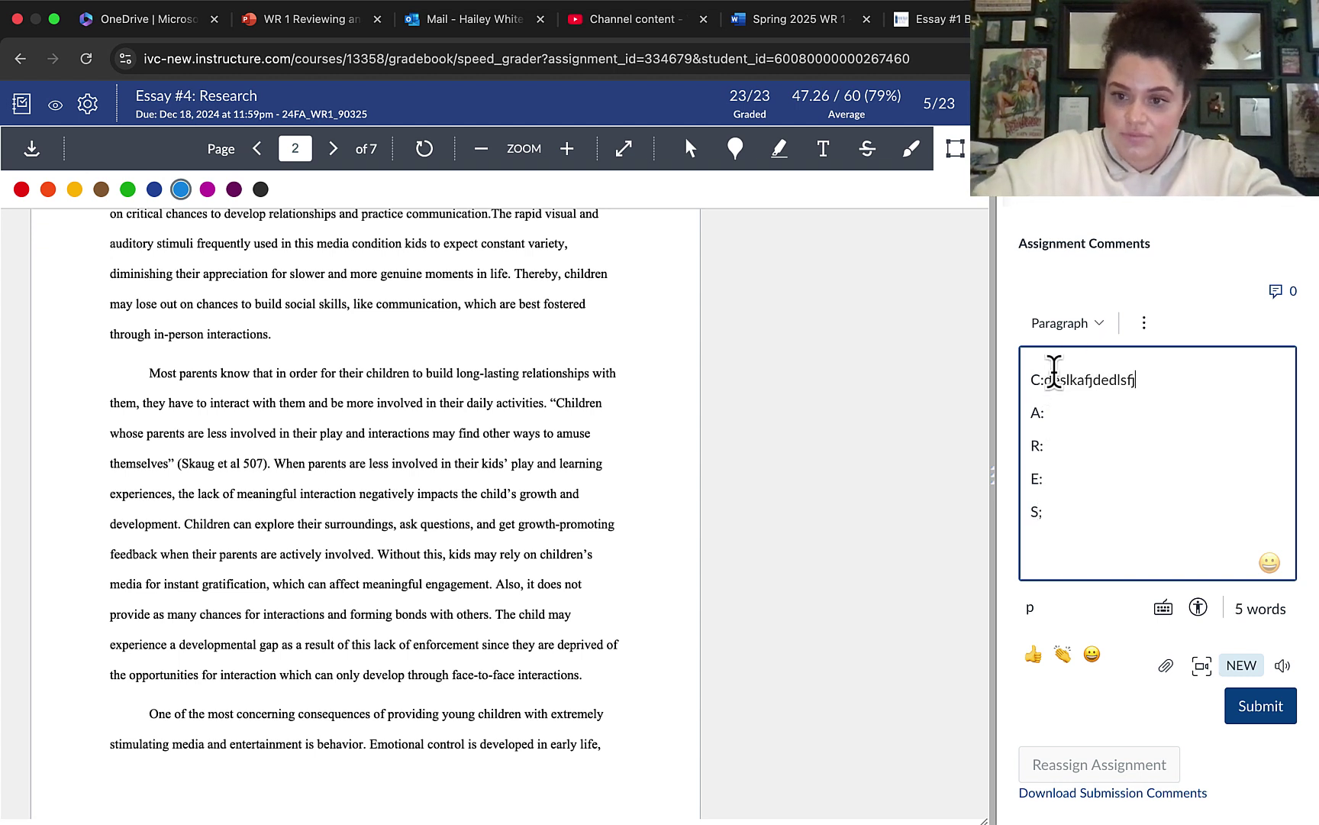
{"action": "type", "text": "aldfjakfjhljdf jlfjdfklj dflkjdfjdl"}
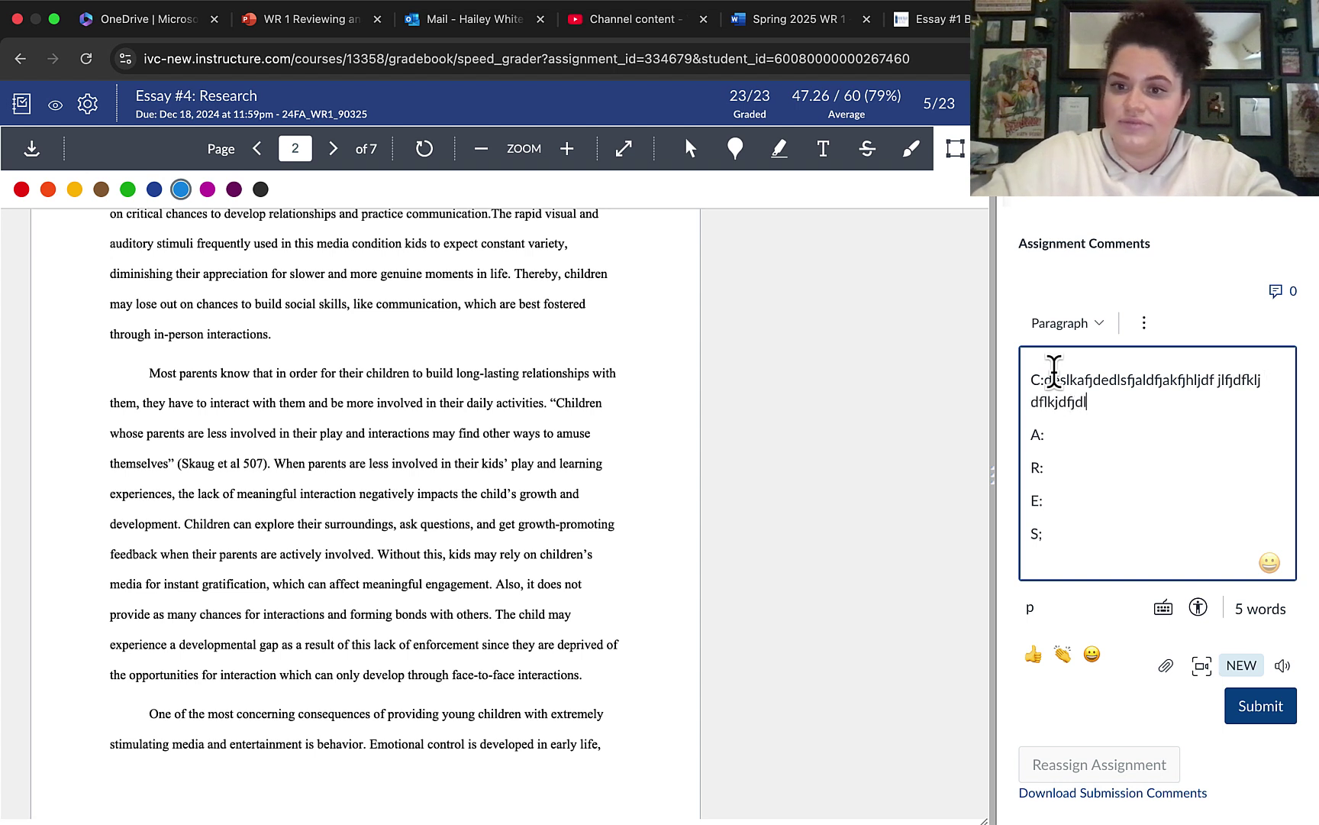
{"action": "left_click", "coordinate": [1046, 434]}
{"action": "type", "text": "flkdjfleskdjhfle"}
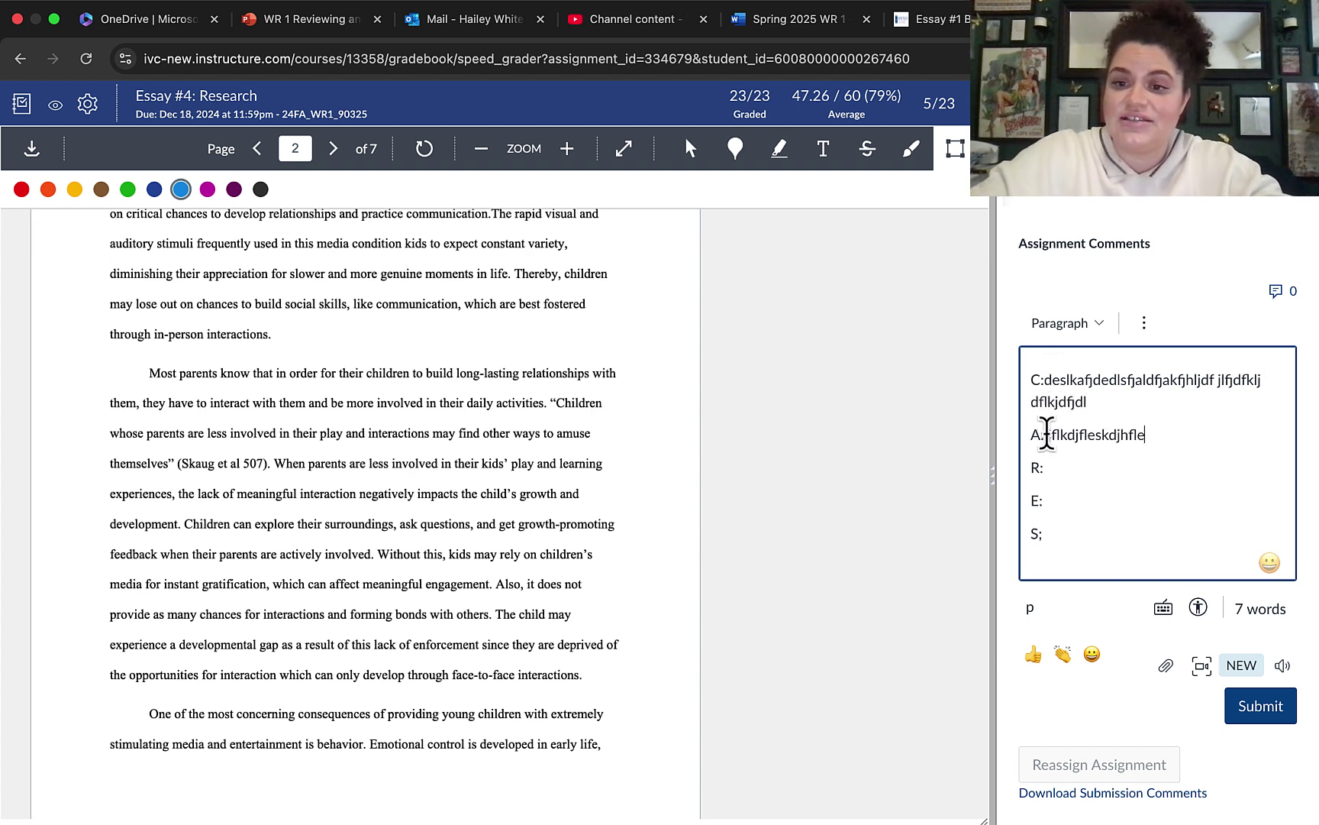
{"action": "type", "text": "dsjfldkjsf jlkdjf"}
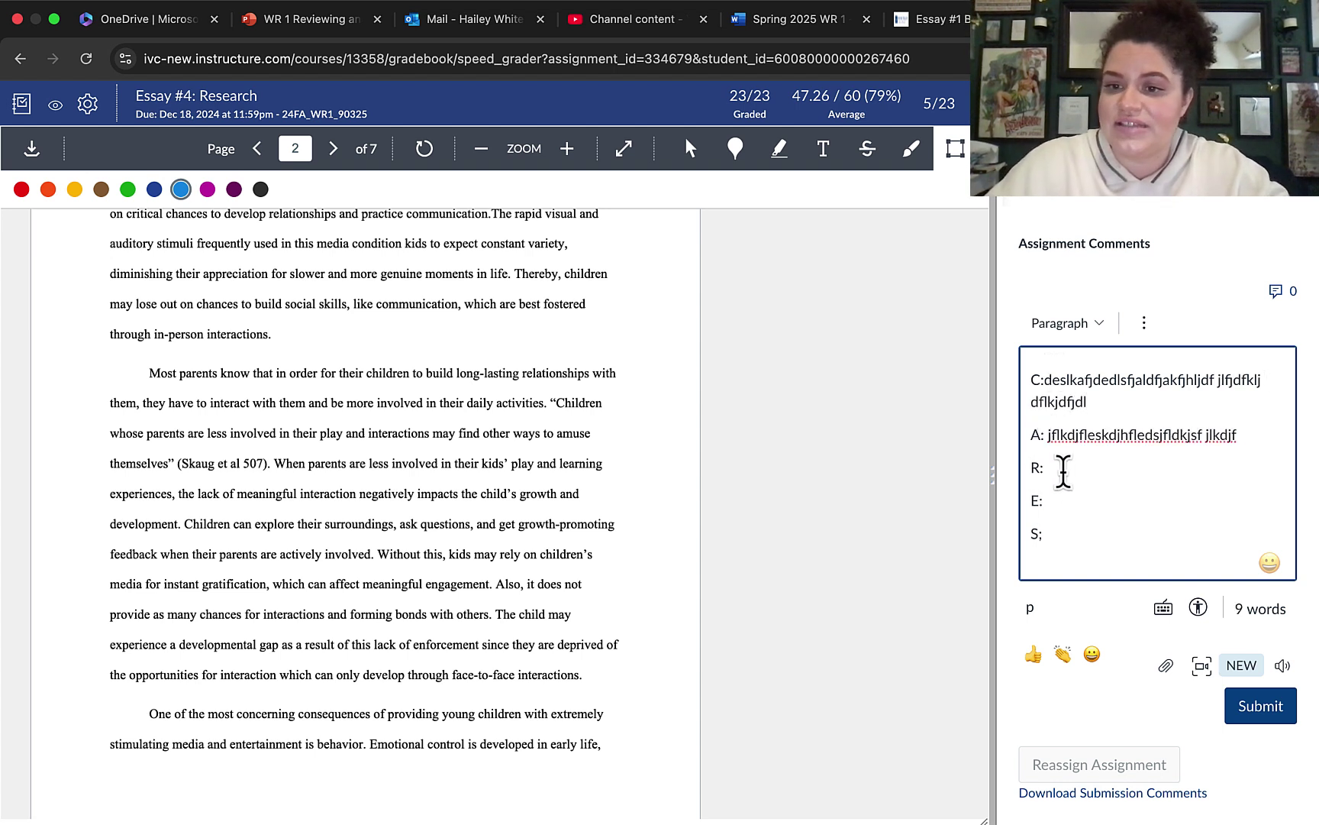
{"action": "left_click", "coordinate": [1063, 468]}
{"action": "type", "text": "dfazjdf lkjd"}
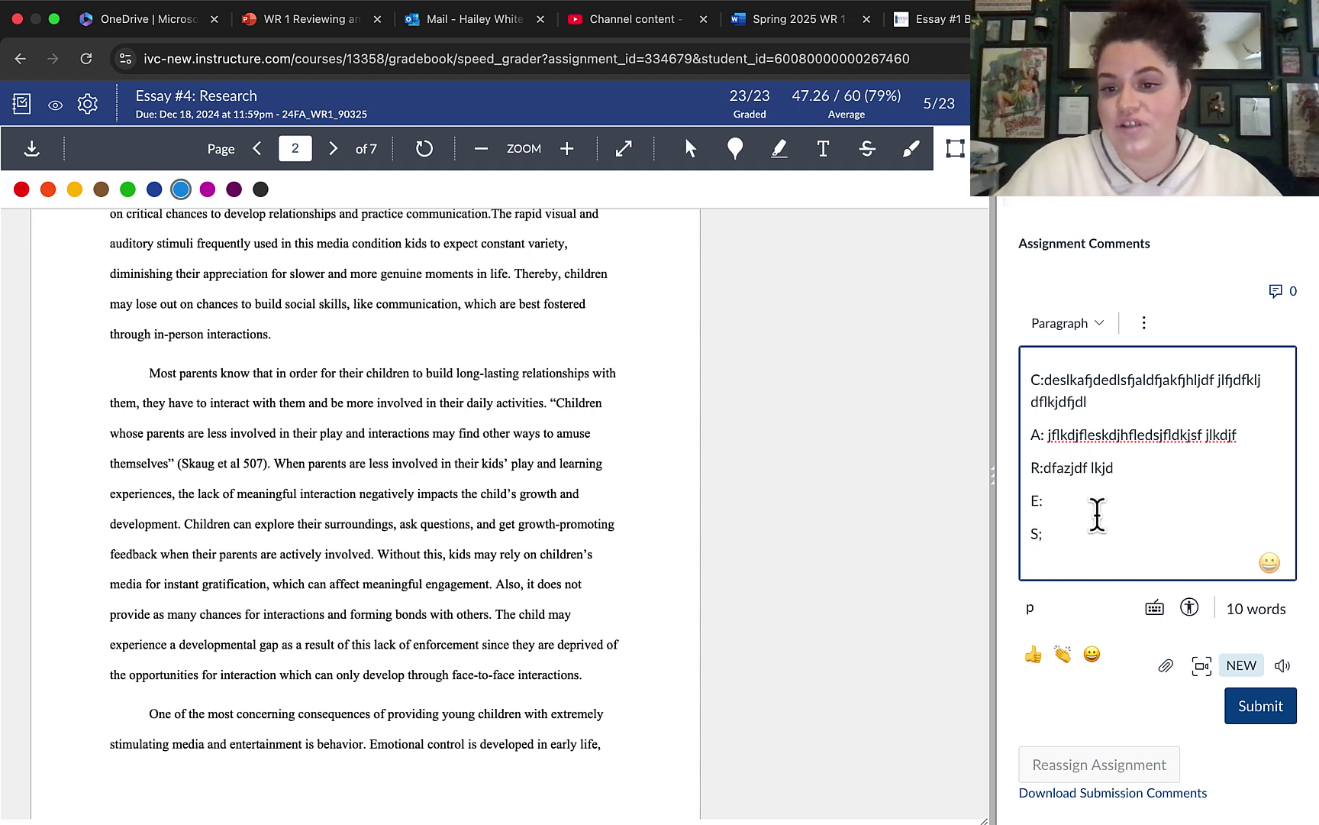